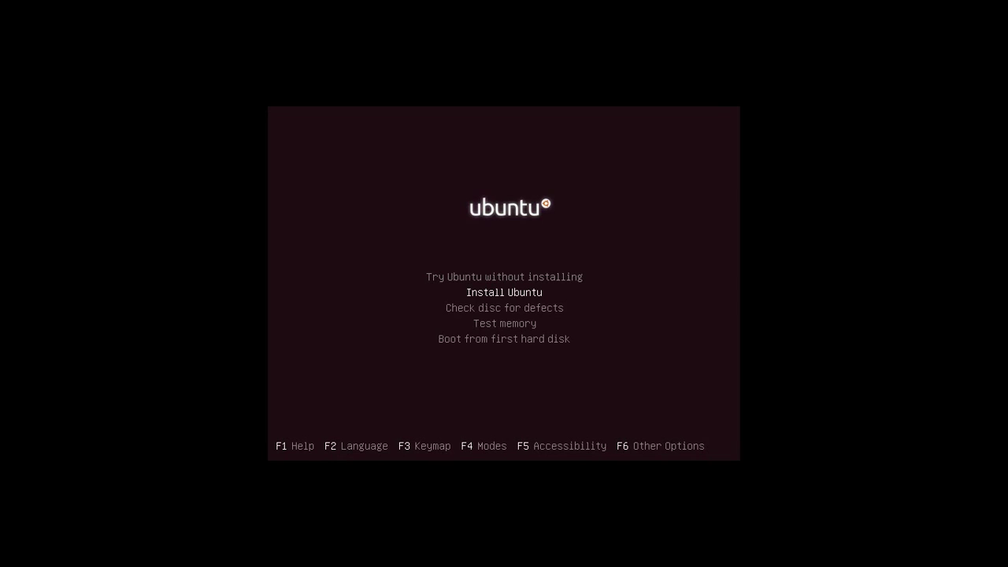
Step: Start Install Ubuntu from the live CD boot menu to reach the English Welcome page
key(Return)
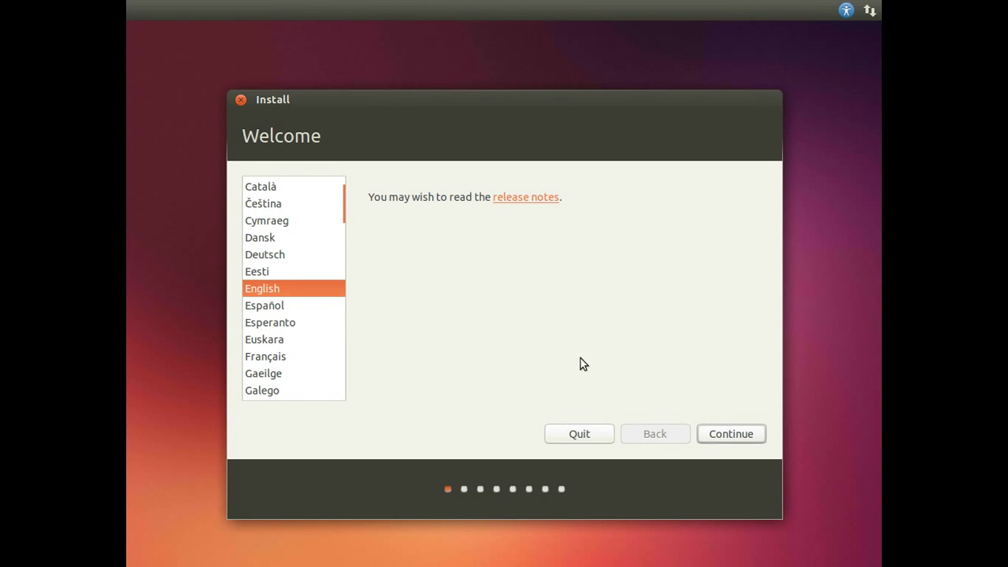
Step: Enable downloading updates and installing third-party software during installation
click(735, 432)
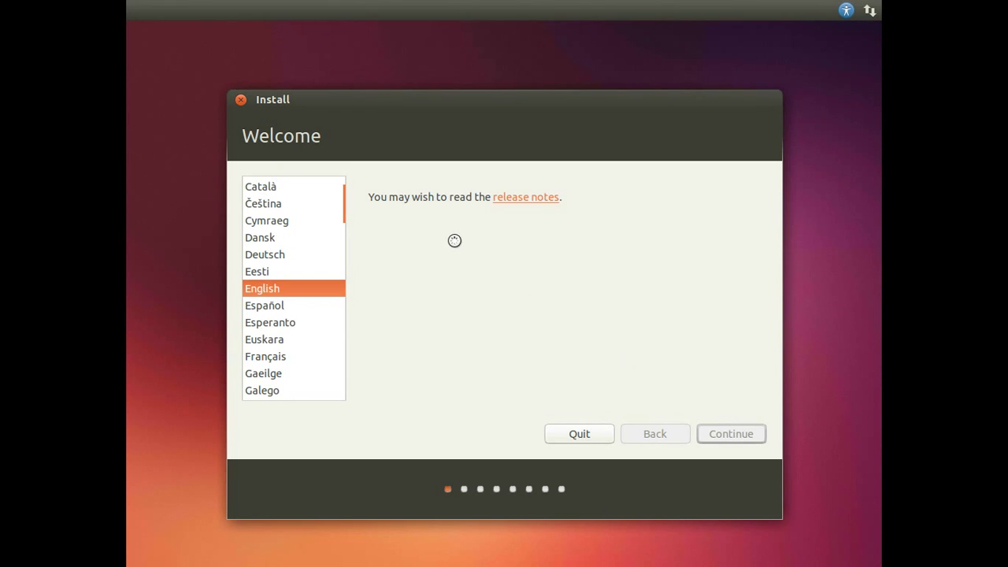
click(381, 319)
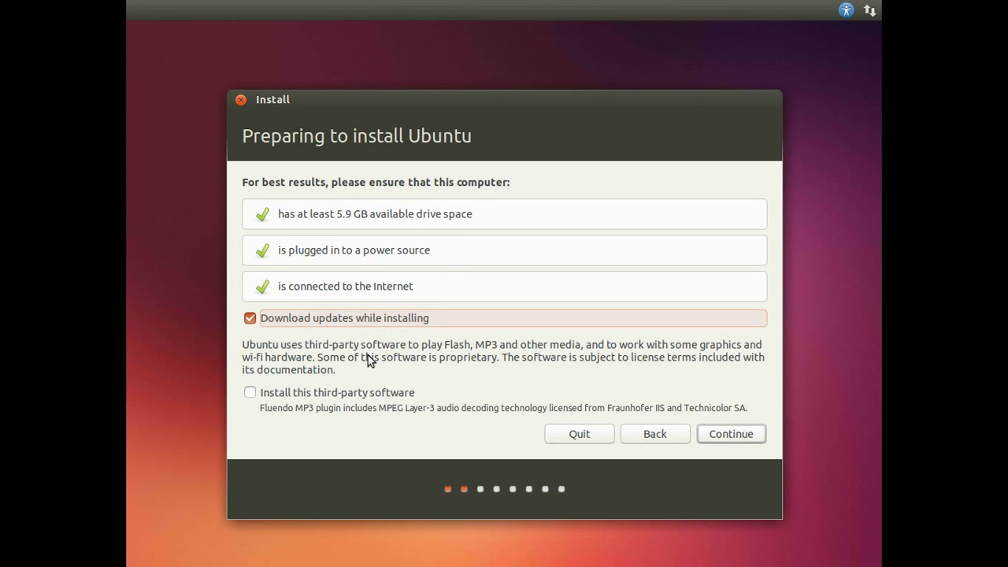
click(358, 389)
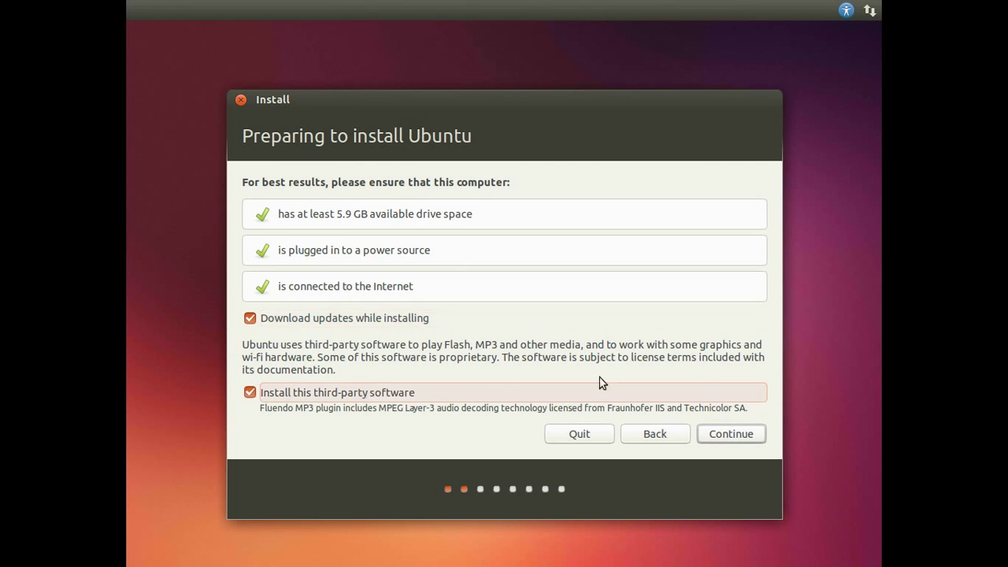
click(721, 436)
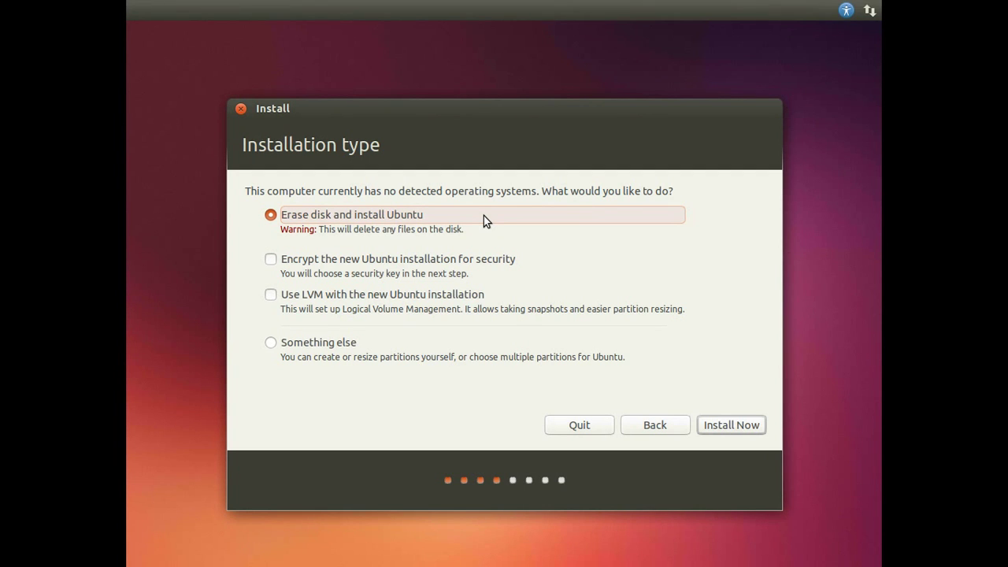
Step: Erase the disk and install, with Amsterdam time zone and English (US) international AltGr dead keys layout
click(719, 426)
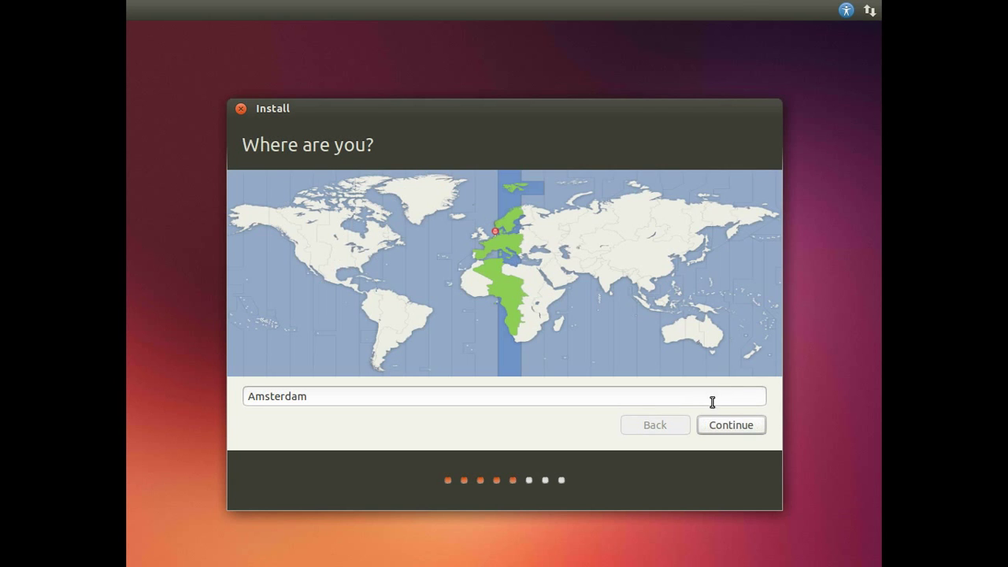
click(718, 425)
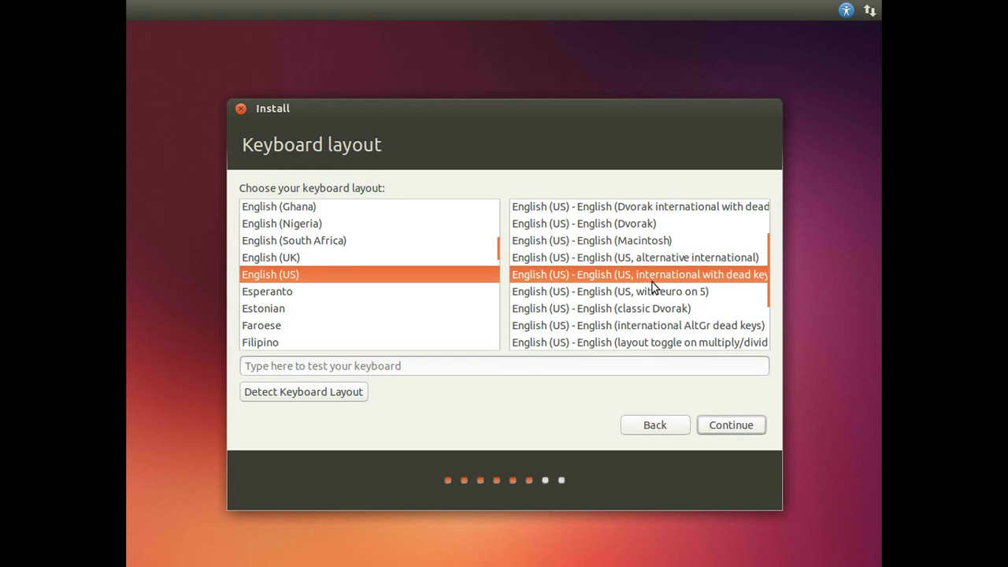
click(662, 325)
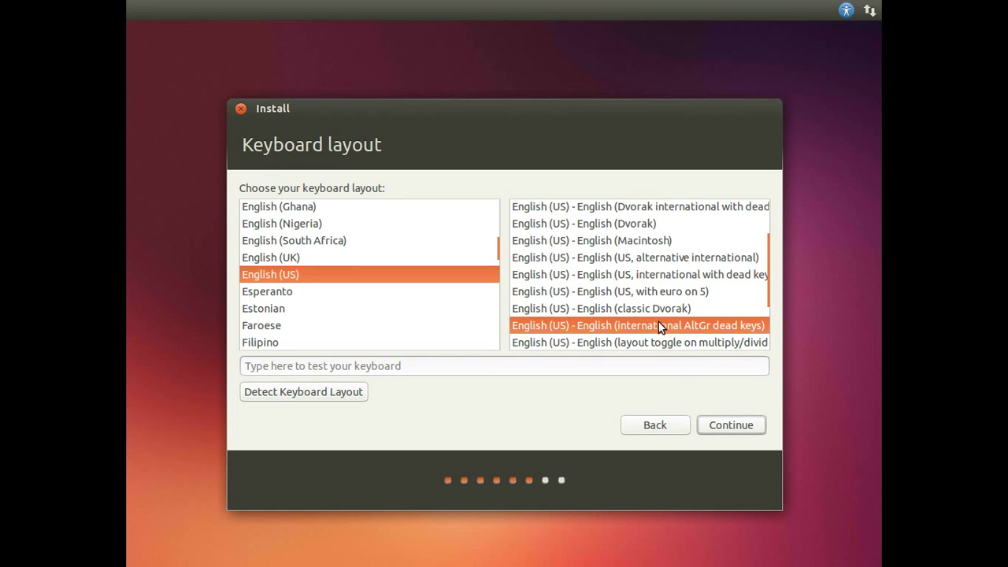
click(715, 426)
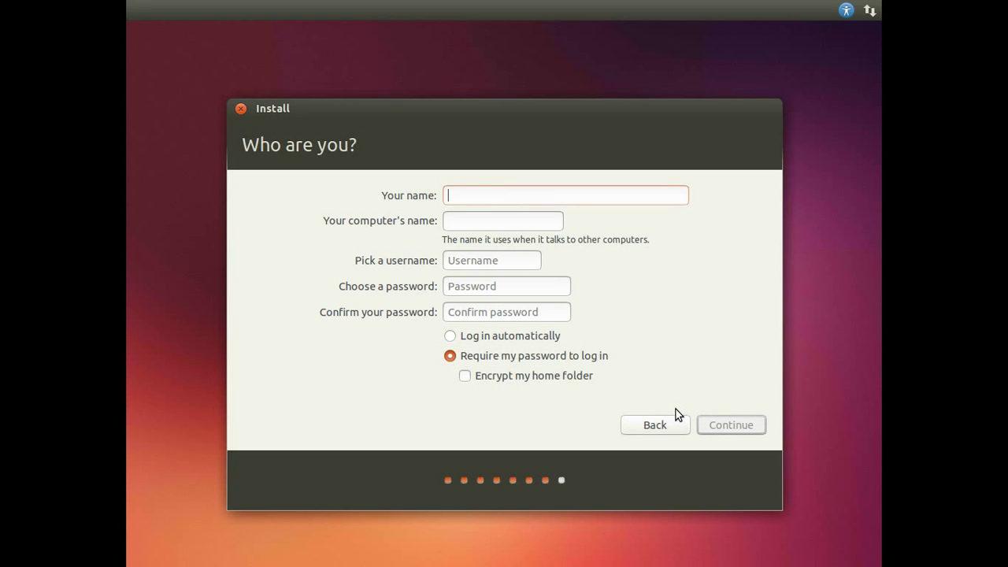
Step: Enter the user's name, set and confirm the account password, enable automatic login, and defer Ubuntu One
text(minten)
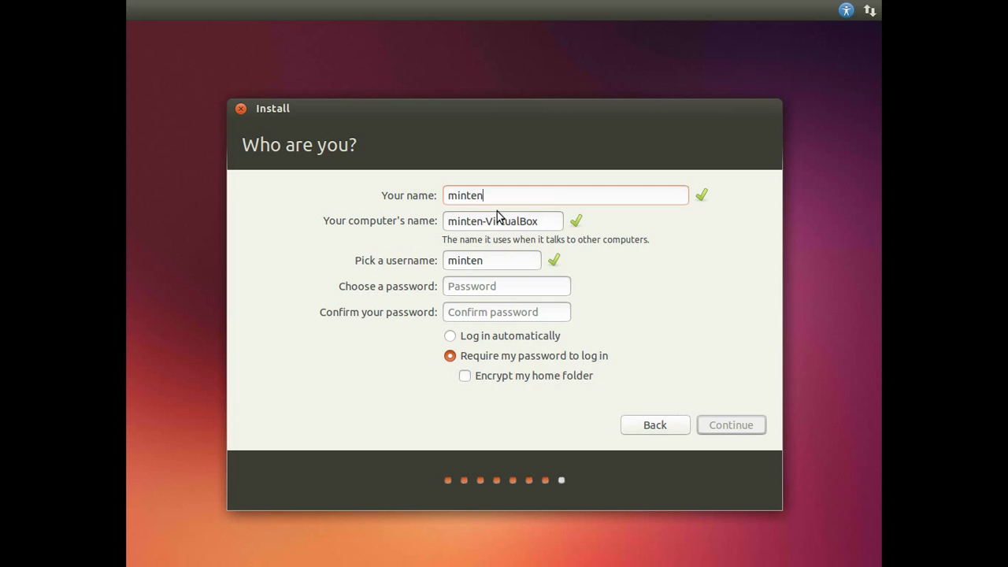
click(487, 285)
text(password)
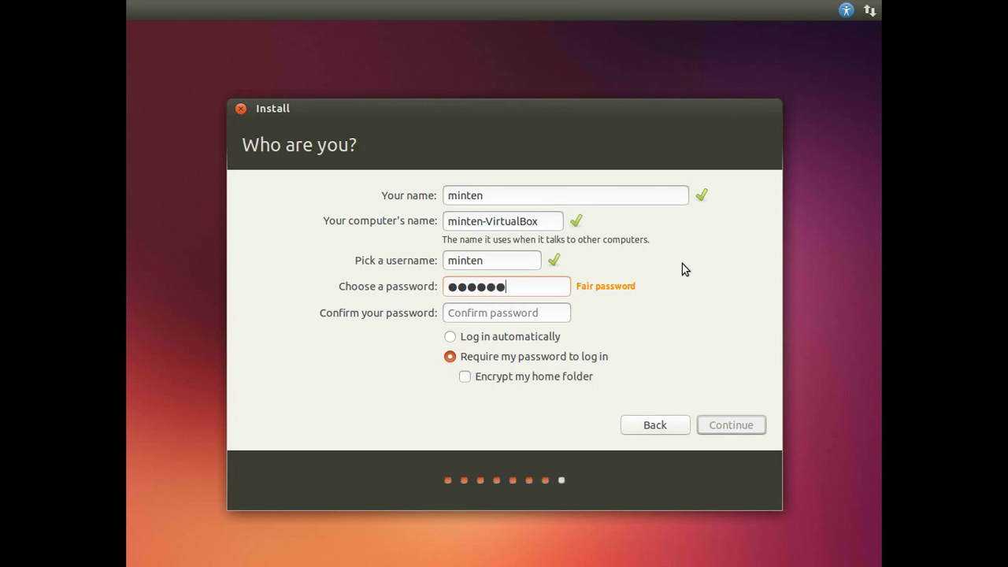
text(12)
click(532, 313)
text(password1)
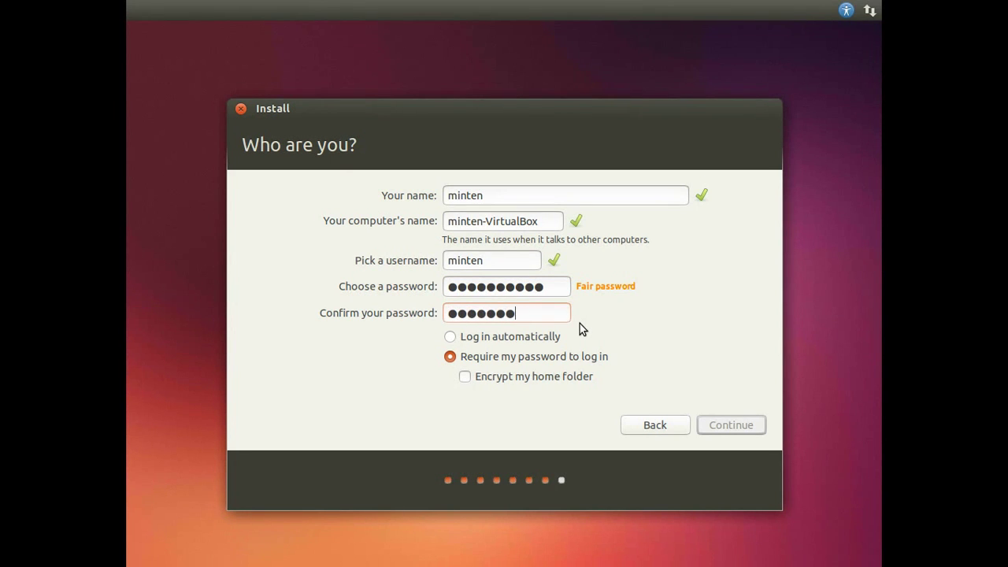
text(2)
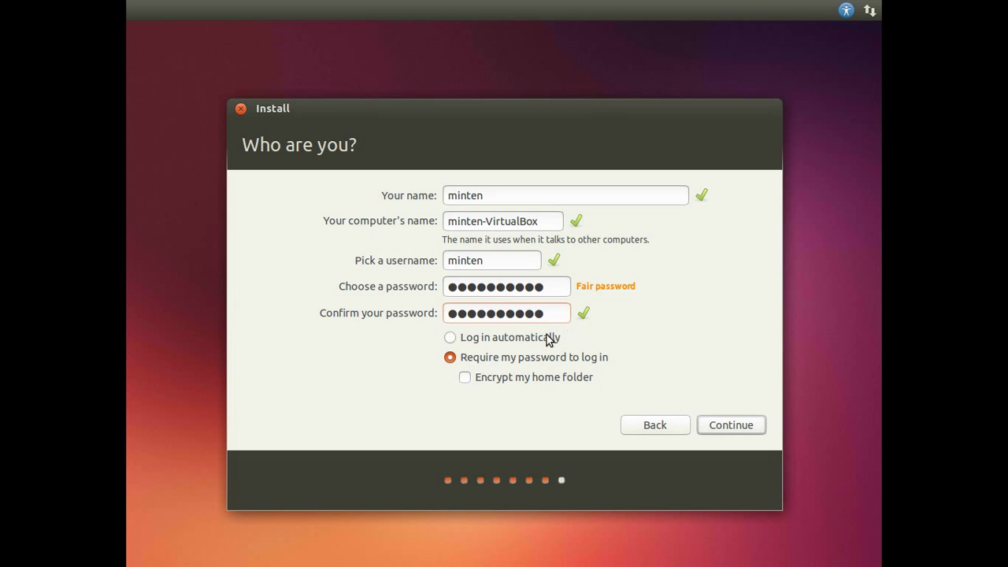
click(538, 341)
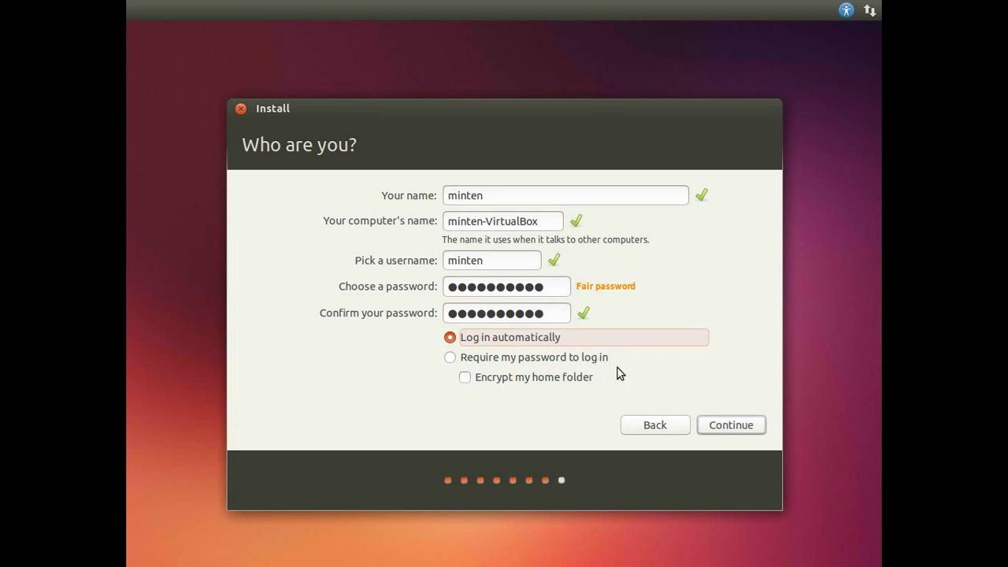
click(702, 424)
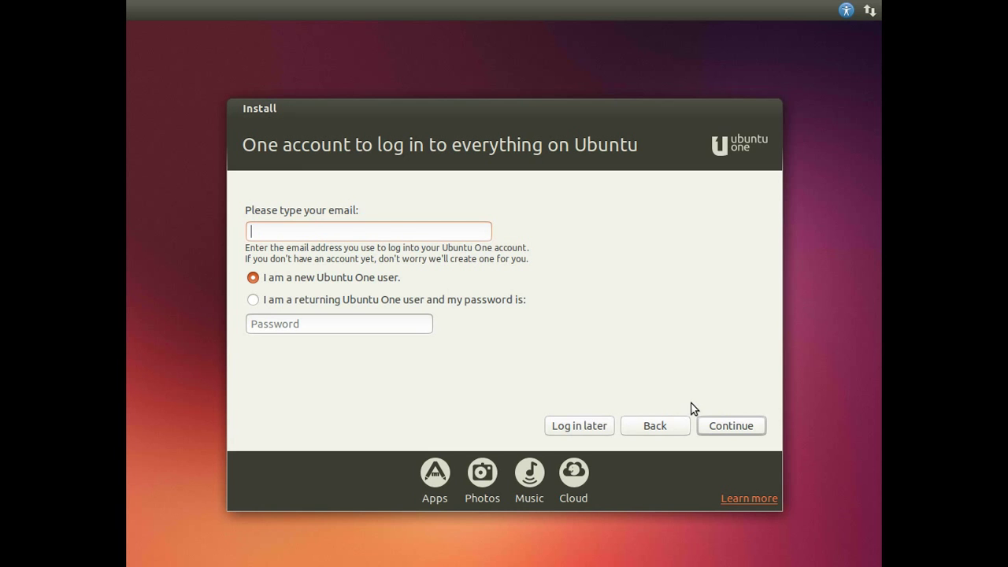
click(608, 427)
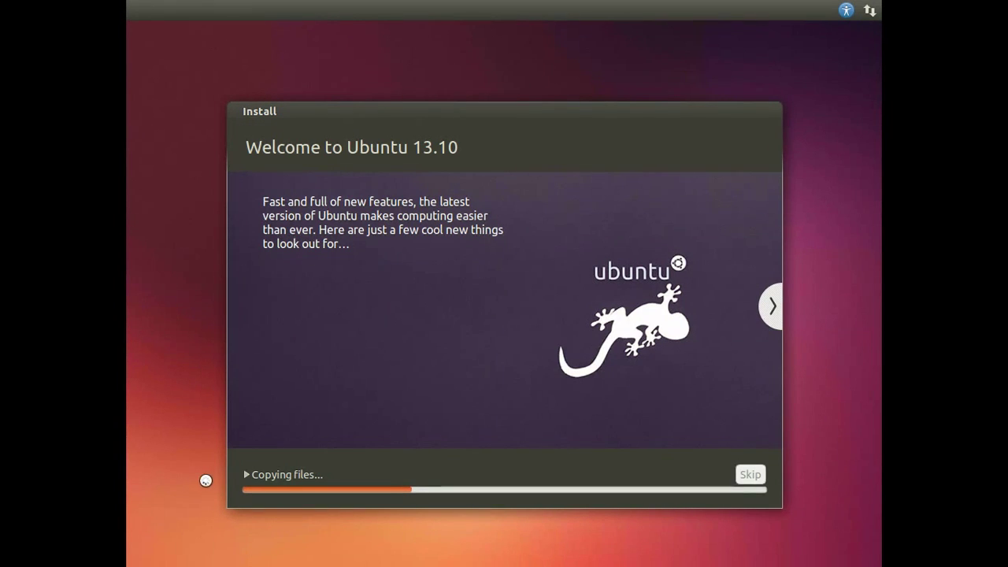
Step: Show the install log and advance the slideshow through every slide to 'Any questions?'
click(245, 475)
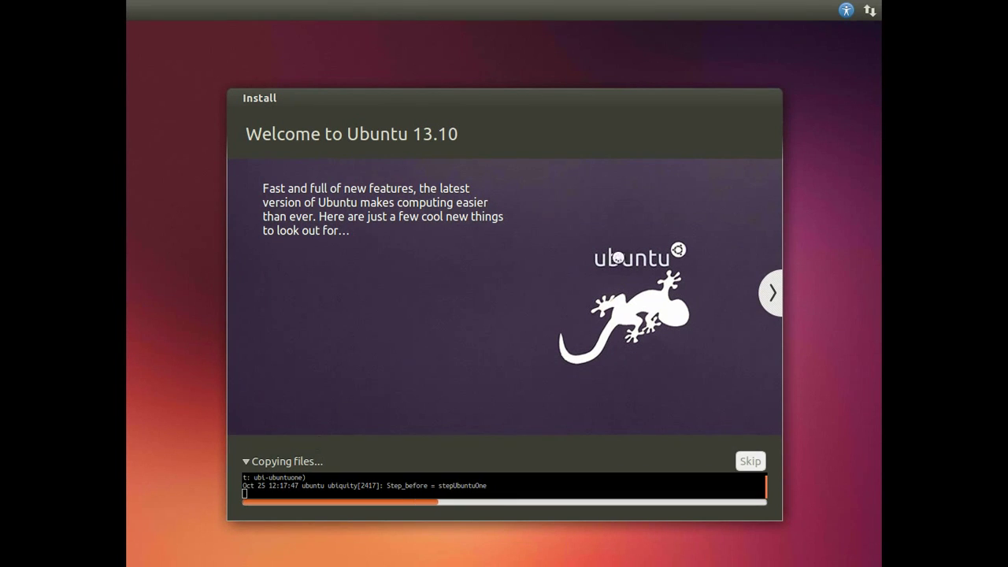
click(764, 292)
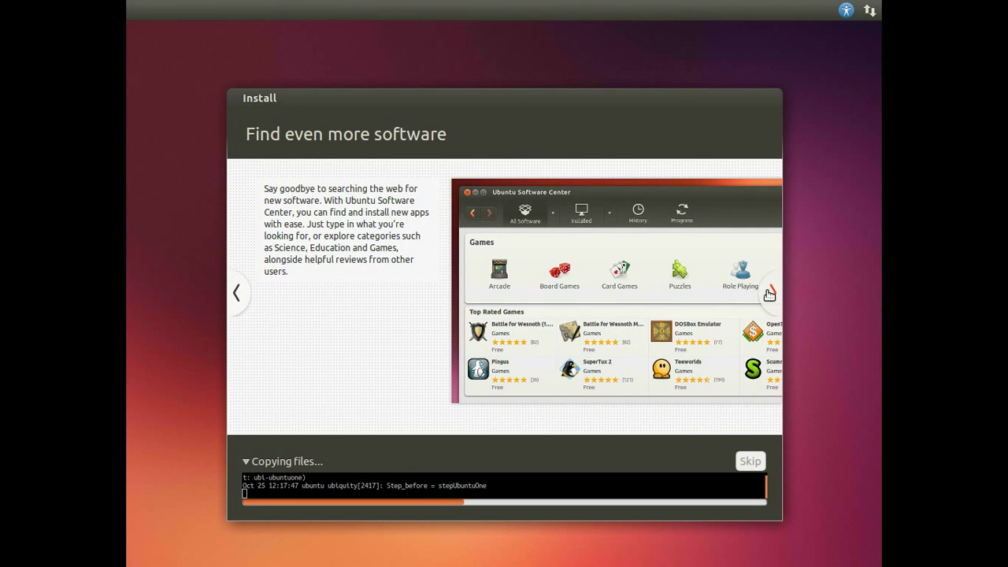
click(770, 294)
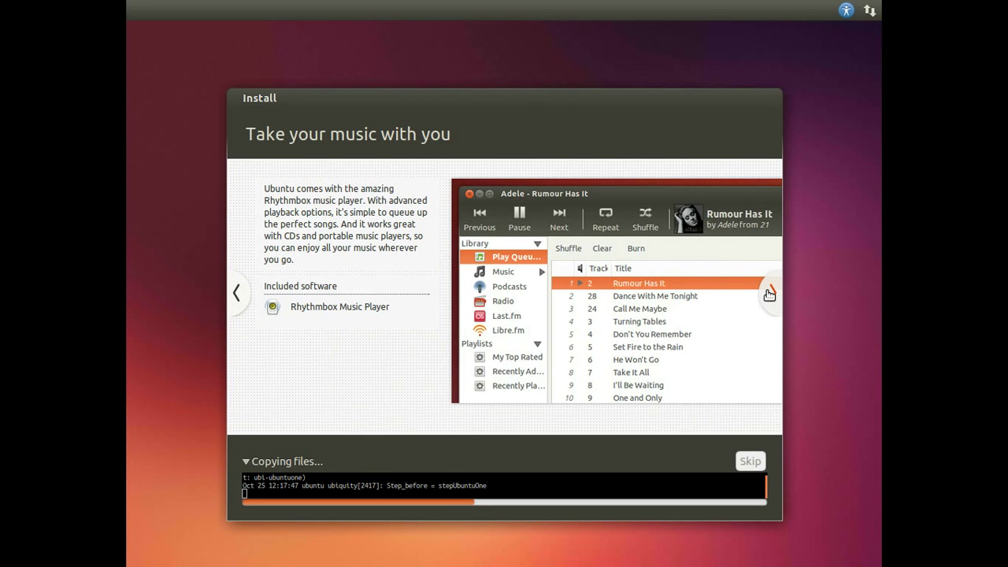
click(770, 294)
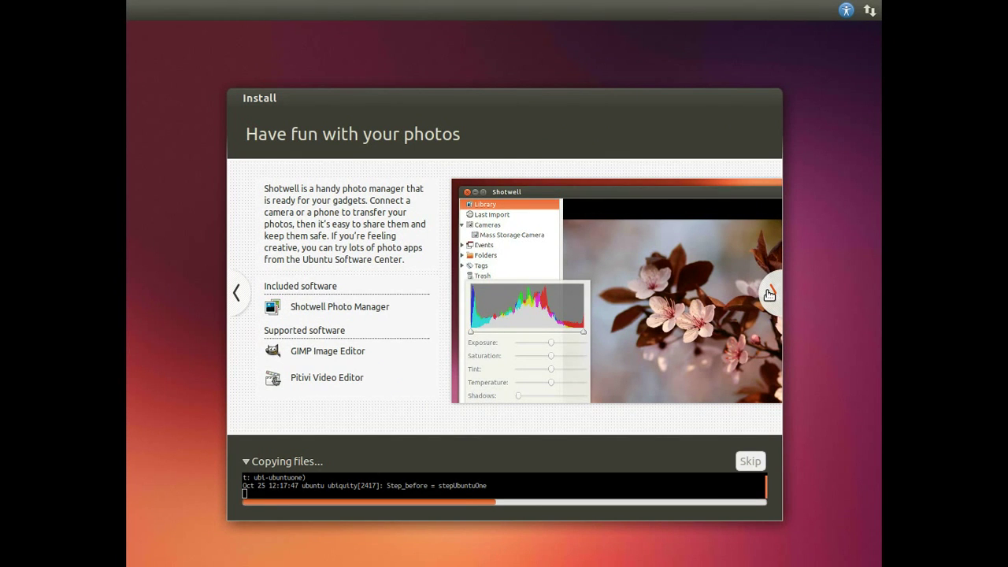
click(770, 294)
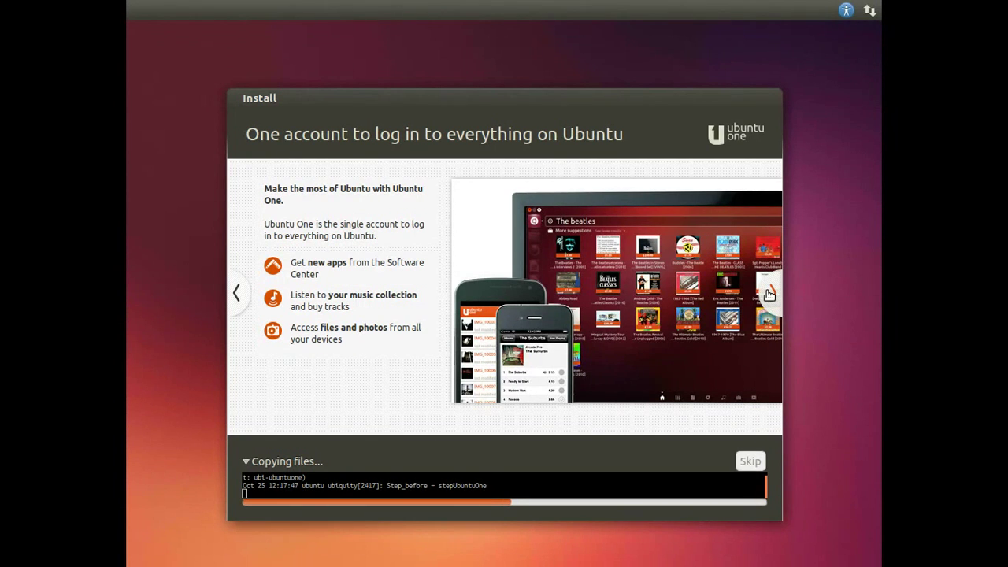
click(770, 294)
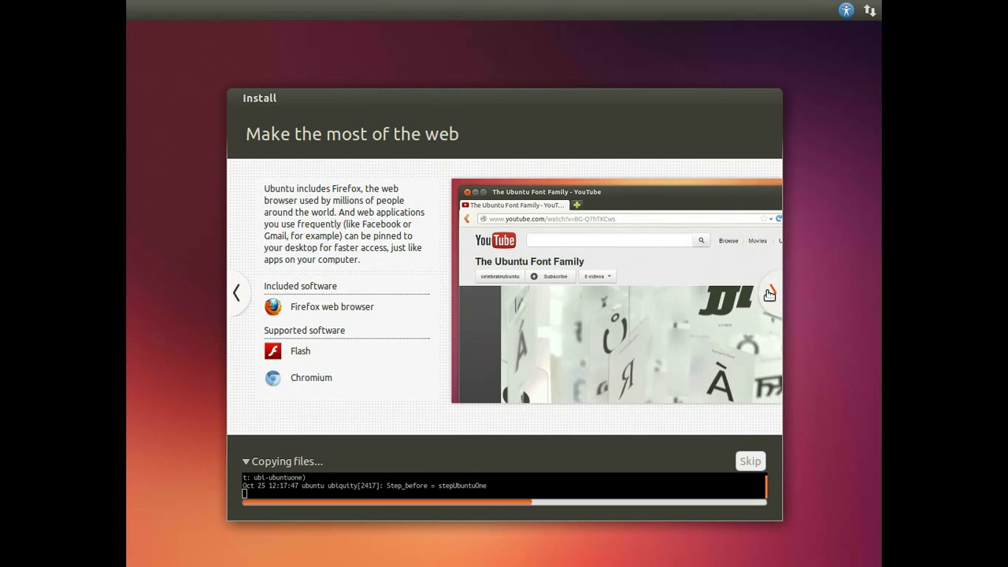
click(769, 294)
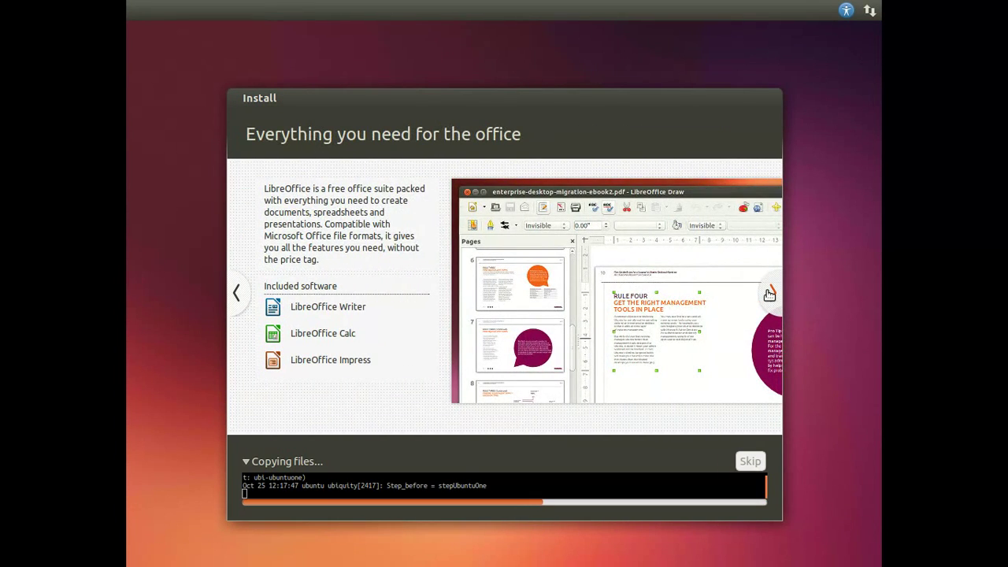
click(769, 294)
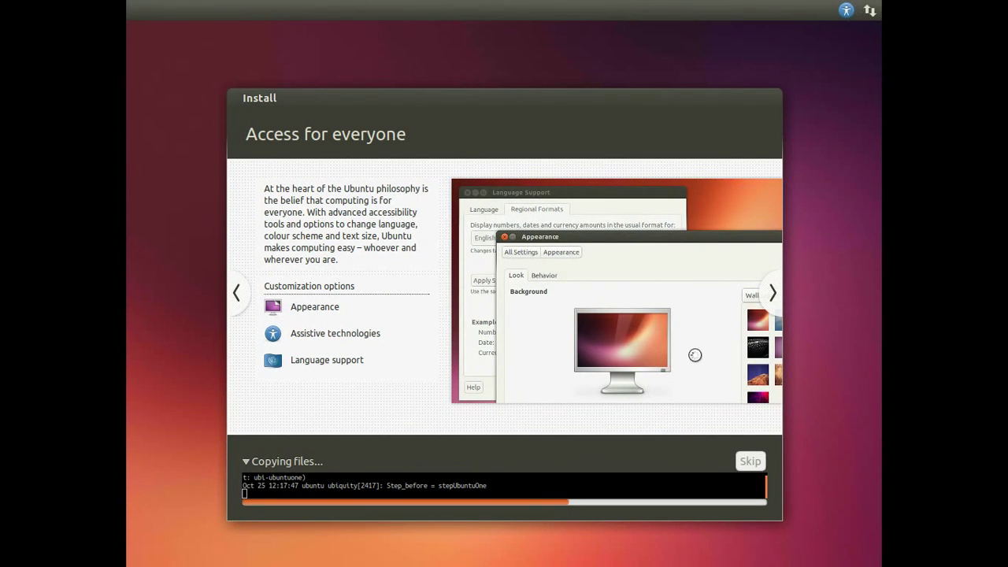
click(772, 294)
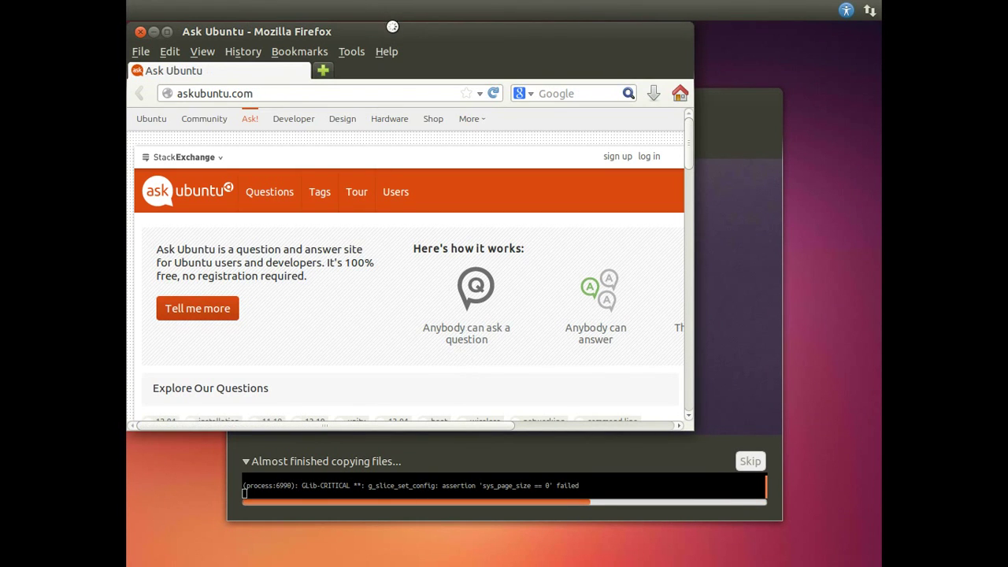
Step: Move Firefox, clear its address bar, scroll the Ask Ubuntu page, and maximize the window
drag(396, 30, 452, 82)
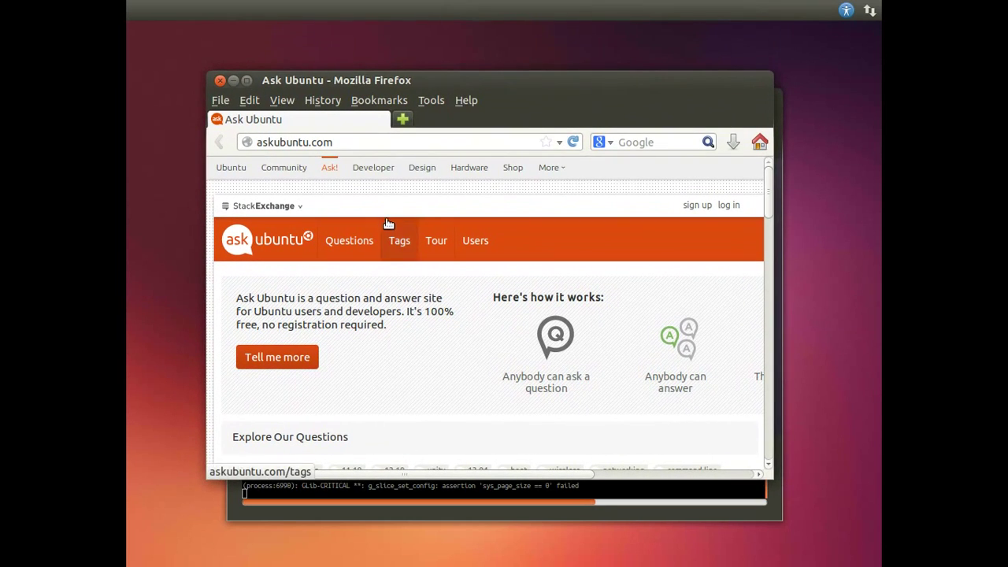
drag(365, 142, 257, 143)
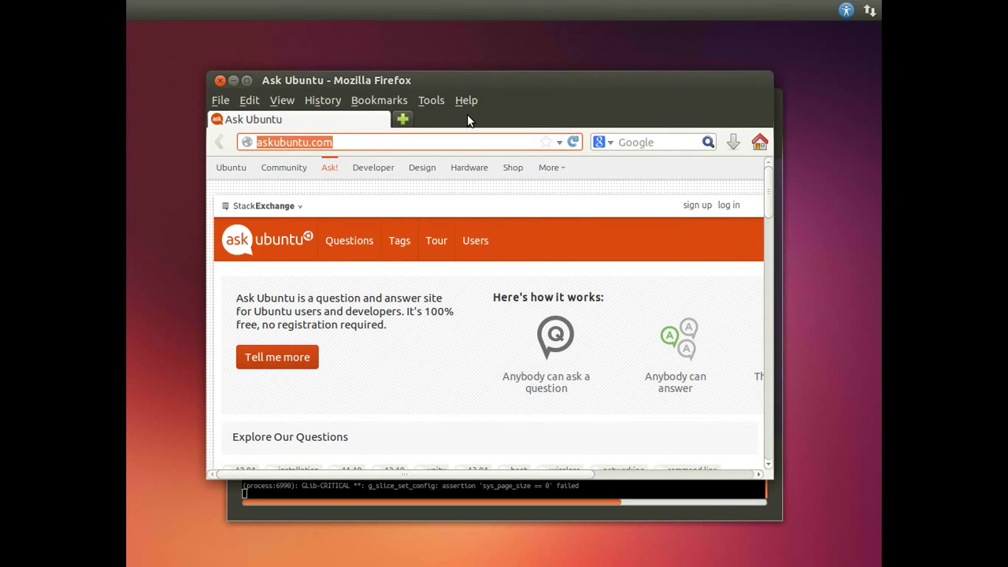
key(BackSpace)
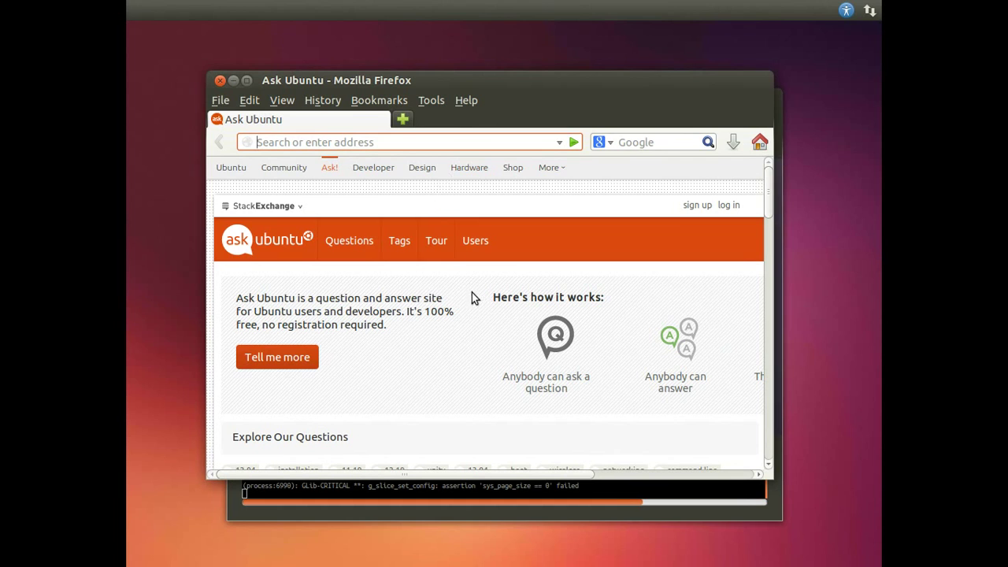
scroll(470, 313, down, 5)
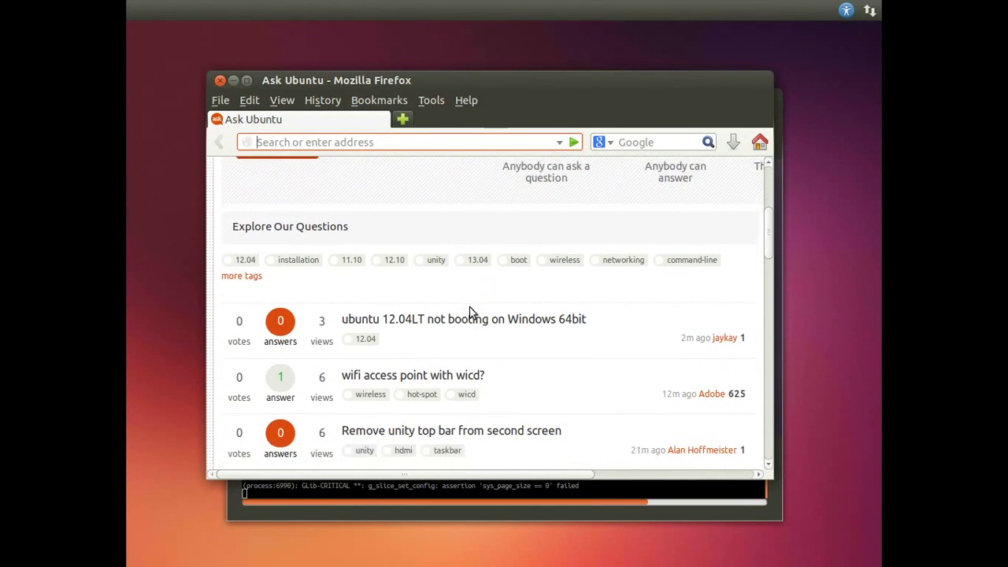
scroll(471, 313, down, 2)
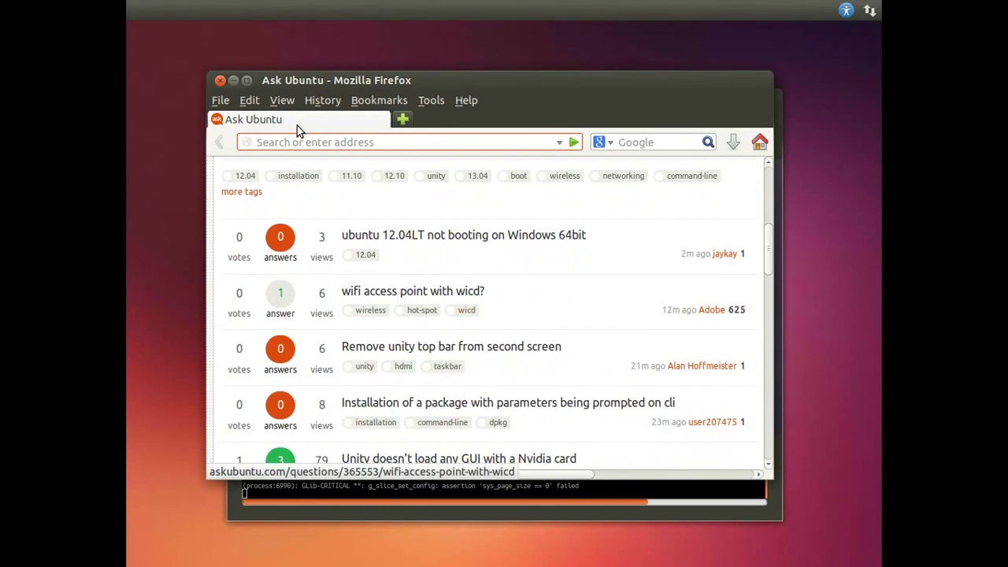
double_click(249, 82)
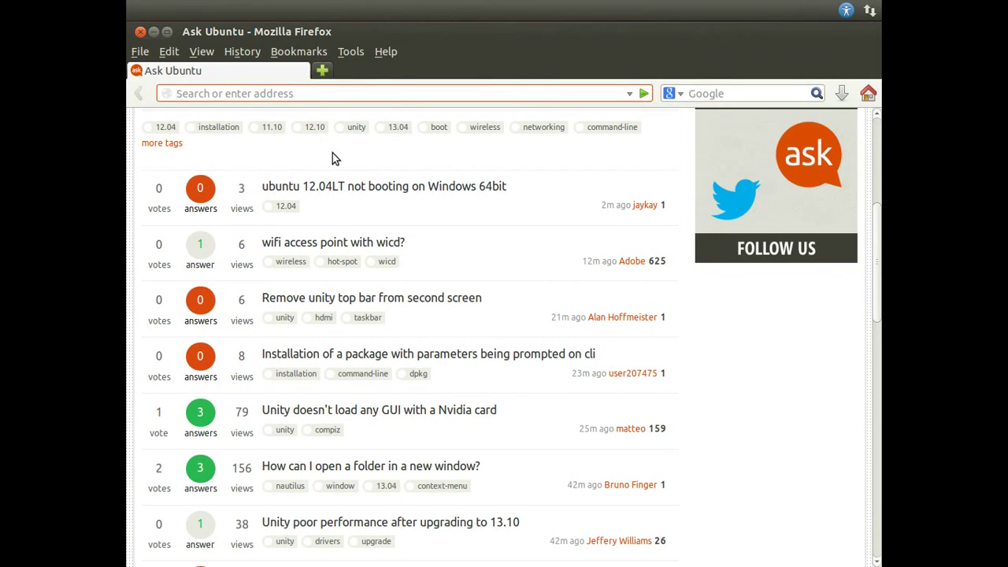
Step: Open 'Unity doesn't load any GUI with a Nvidia card' in a new tab, then scroll to the page bottom
scroll(333, 153, down, 2)
scroll(335, 158, up, 1)
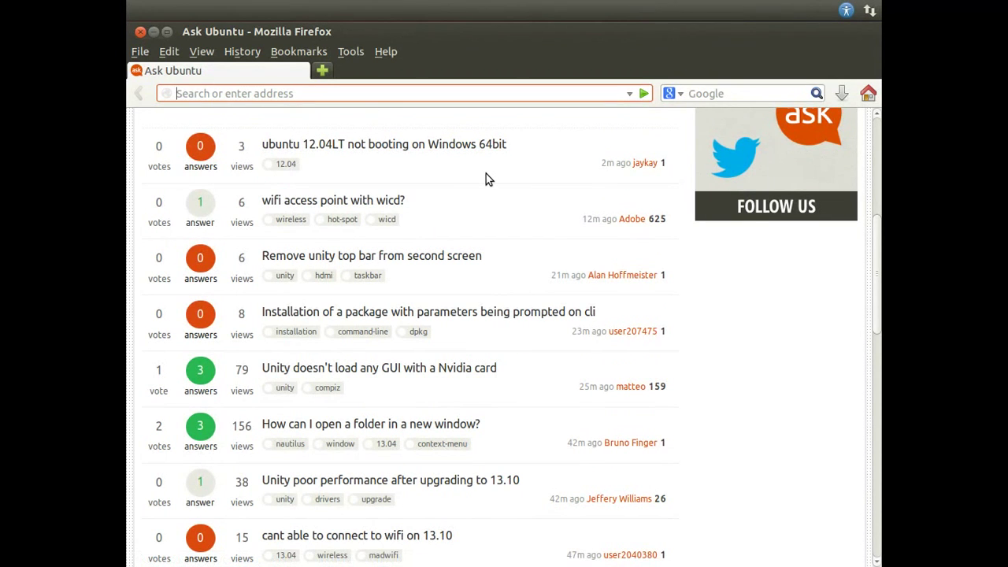
scroll(486, 174, down, 1)
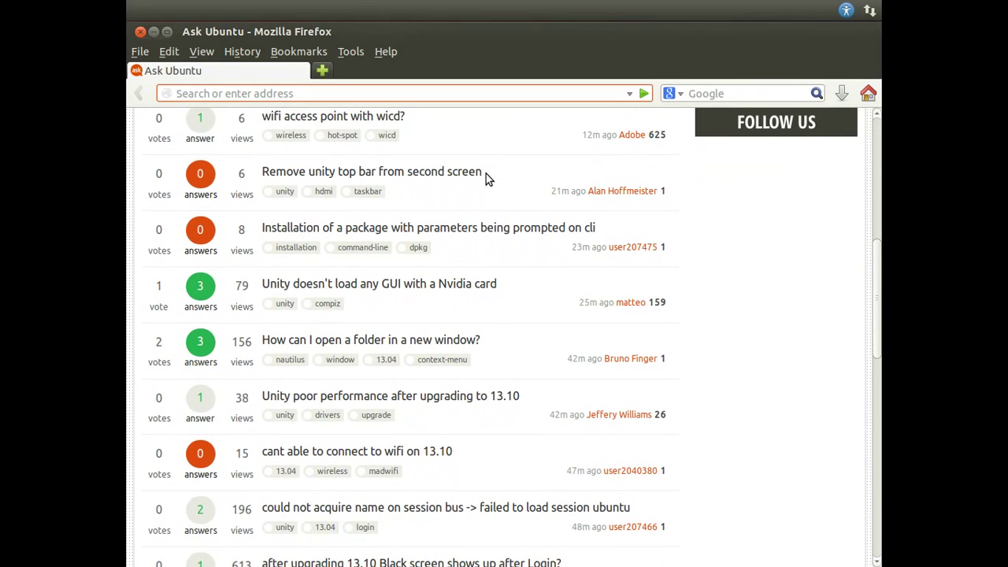
scroll(486, 179, down, 1)
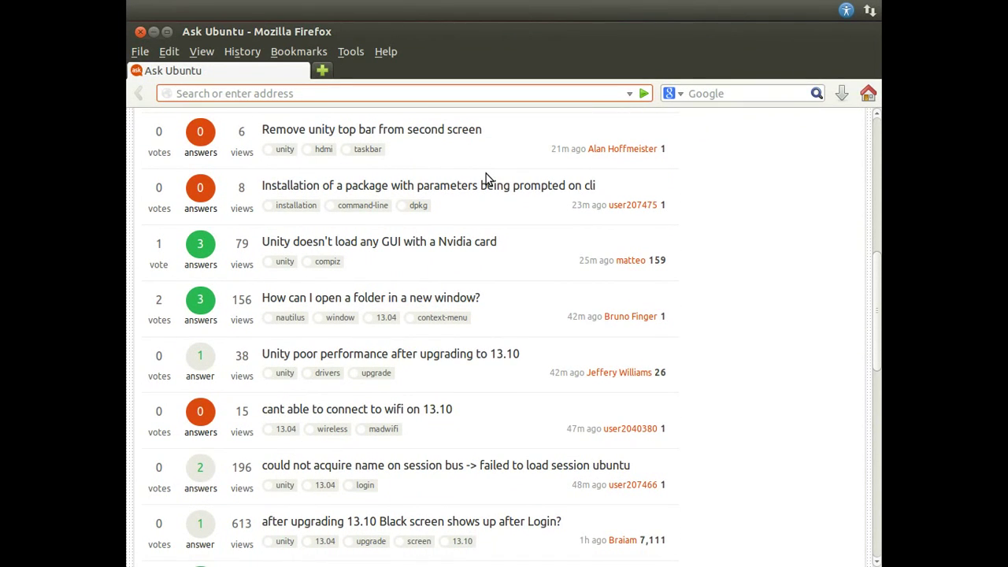
scroll(486, 176, down, 1)
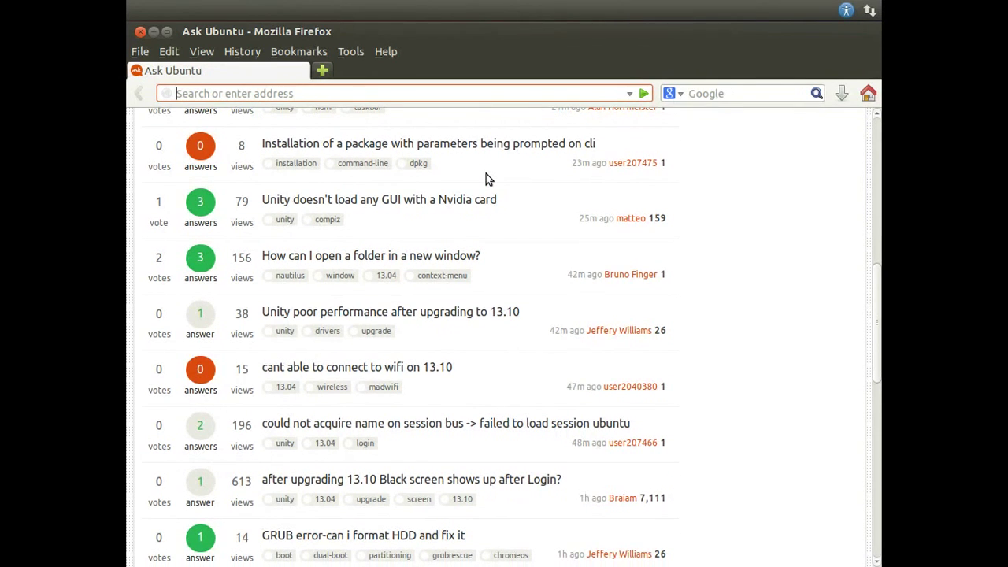
scroll(486, 179, down, 1)
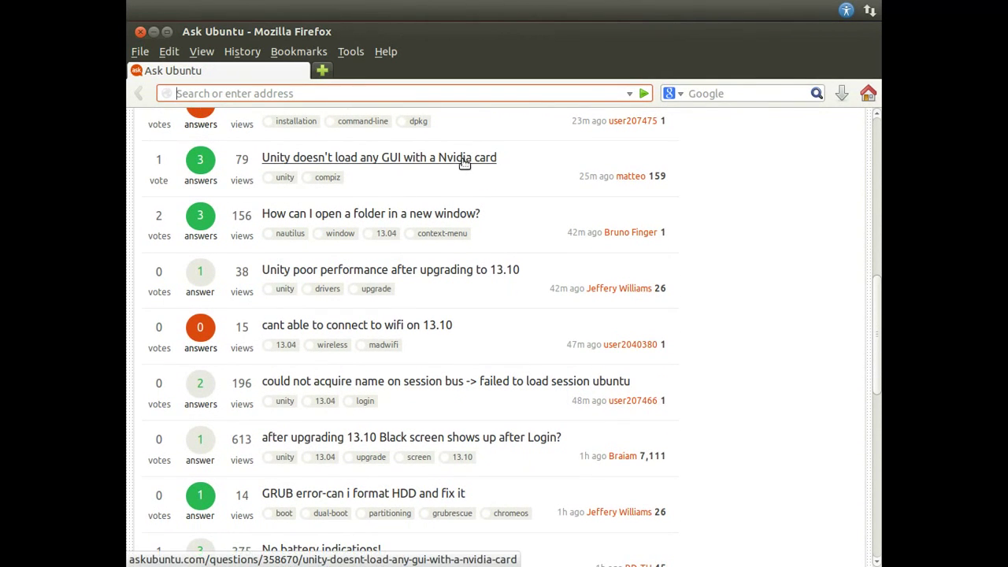
right_click(471, 163)
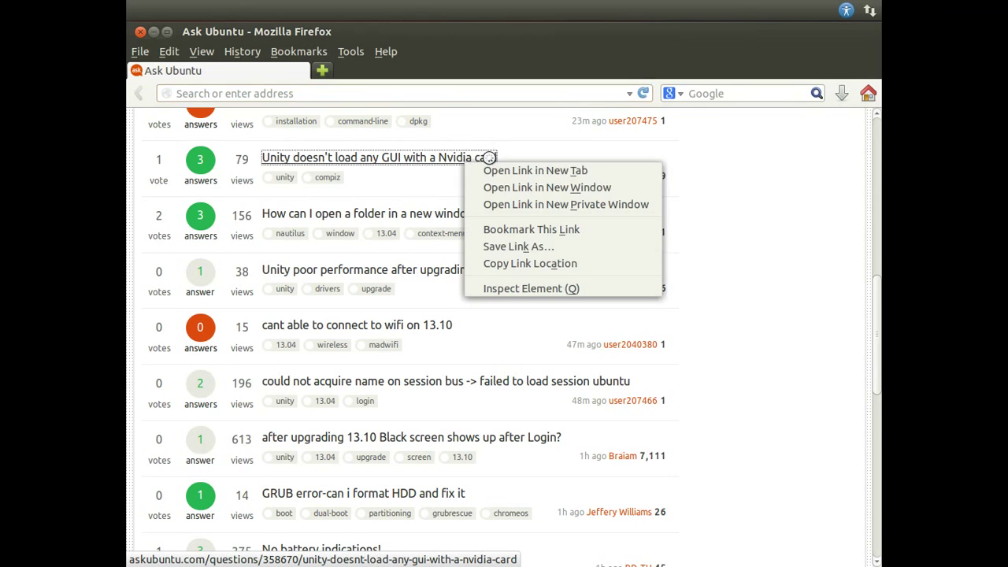
click(496, 169)
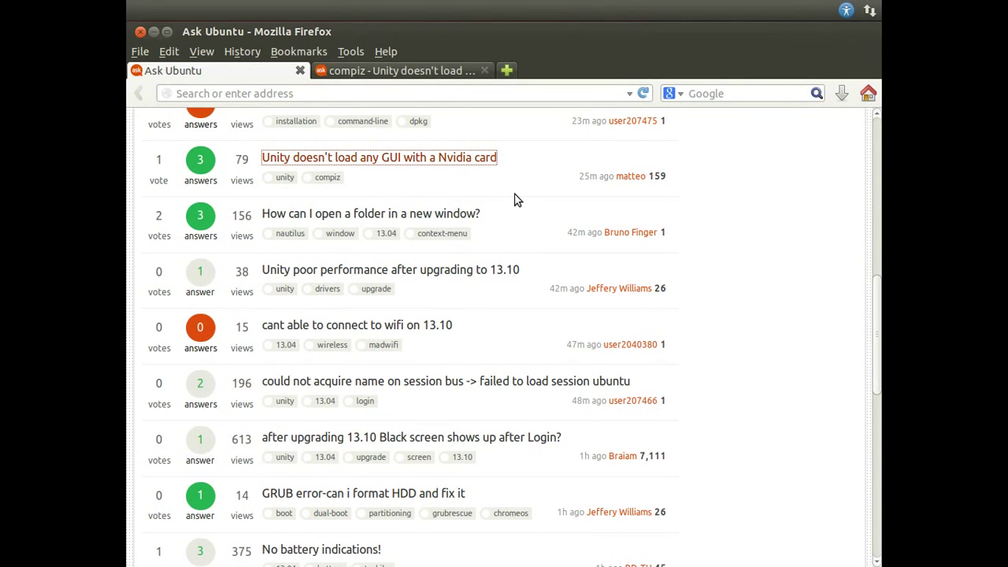
scroll(516, 200, down, 2)
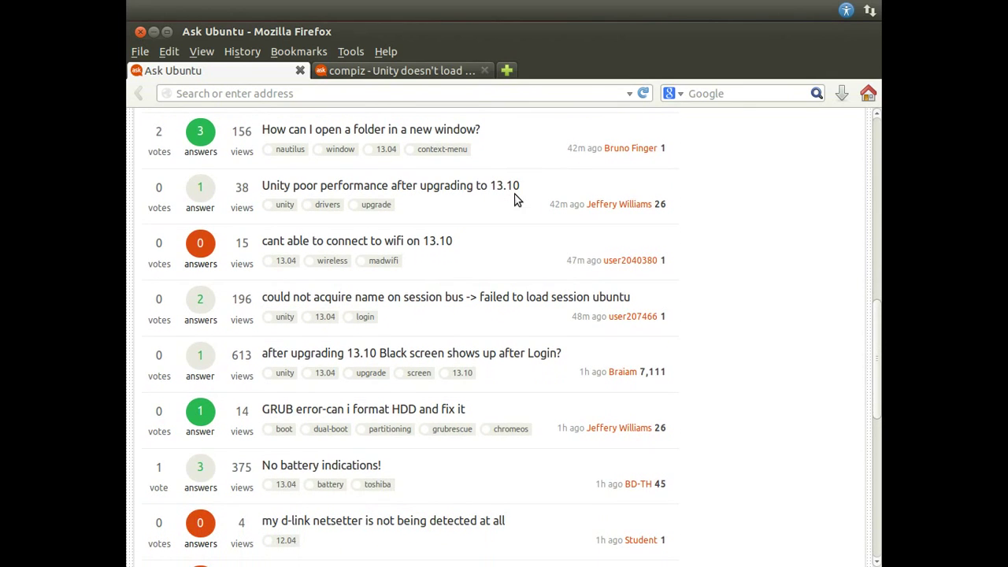
scroll(516, 199, down, 1)
scroll(516, 199, down, 1)
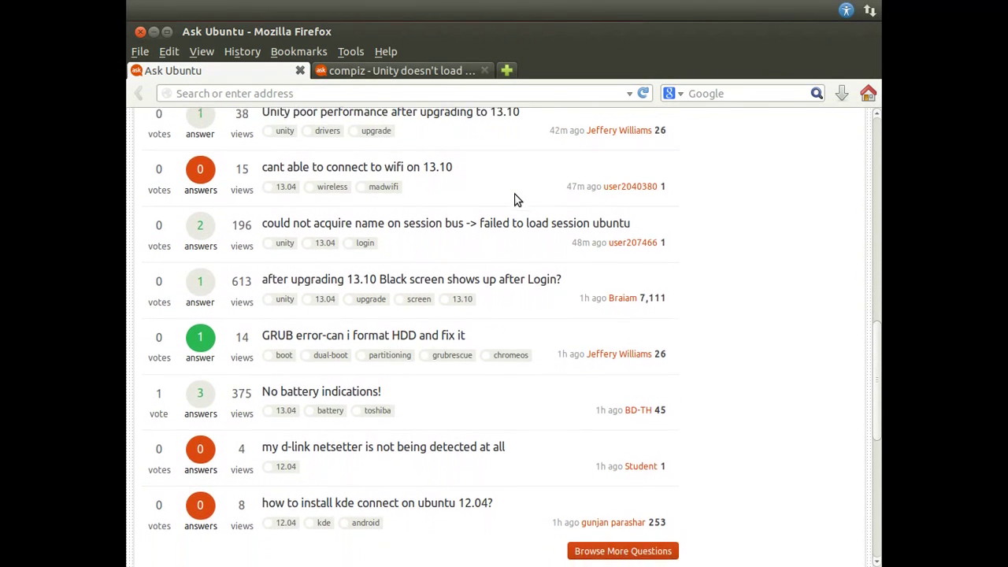
scroll(516, 199, down, 2)
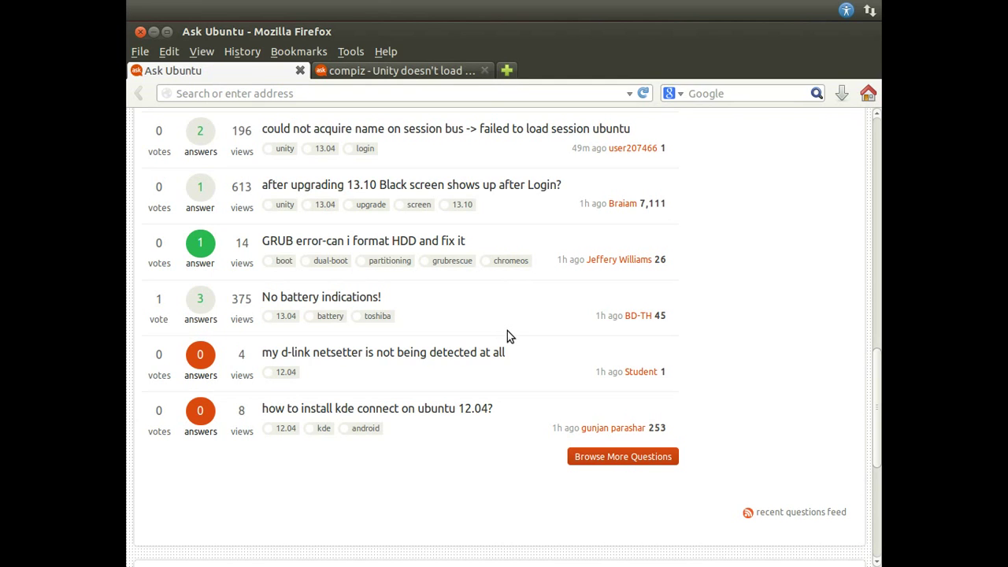
scroll(509, 332, down, 1)
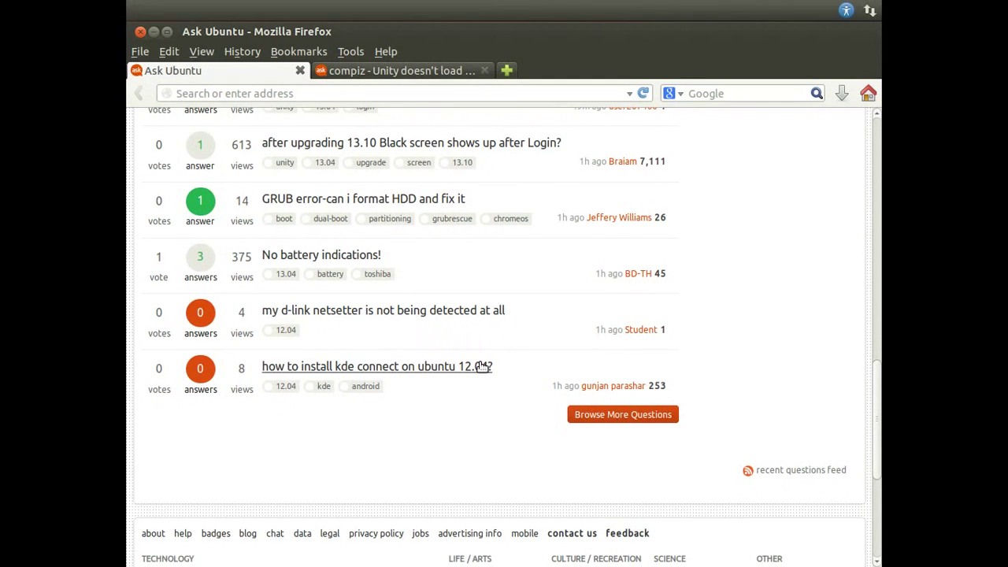
Step: Load the Newest Questions list and scroll down toward its final entries
click(581, 418)
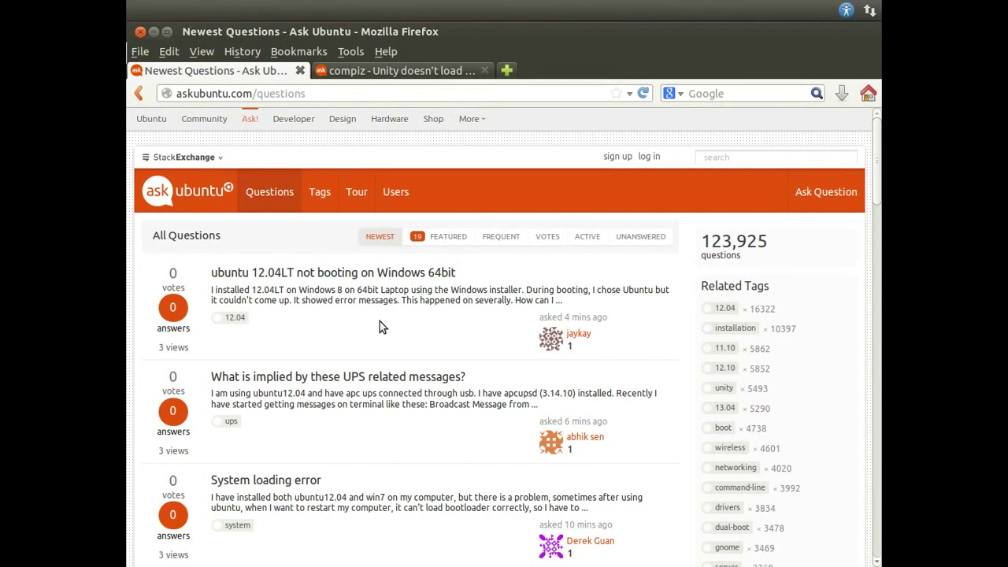
scroll(380, 321, down, 2)
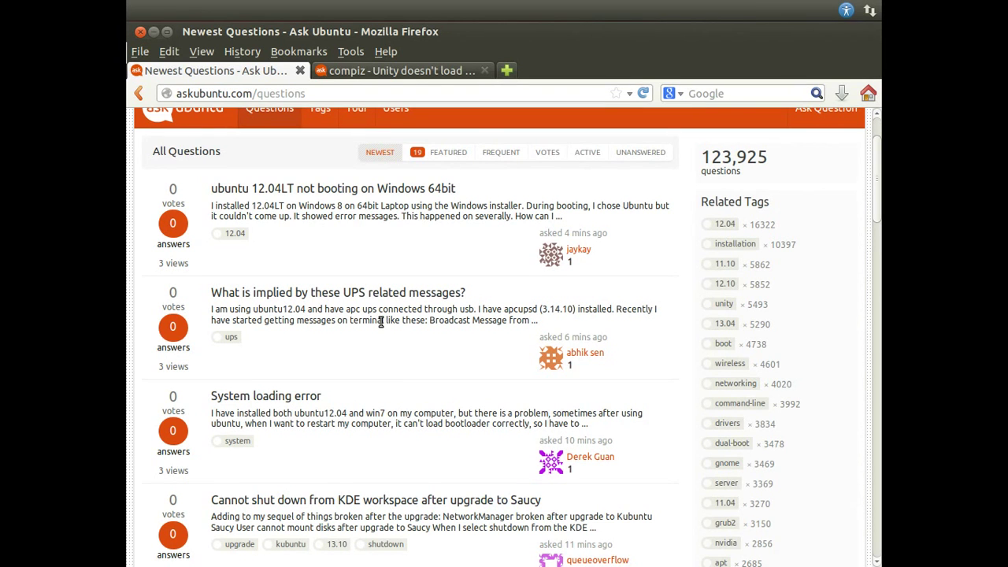
scroll(380, 321, down, 4)
scroll(380, 321, down, 5)
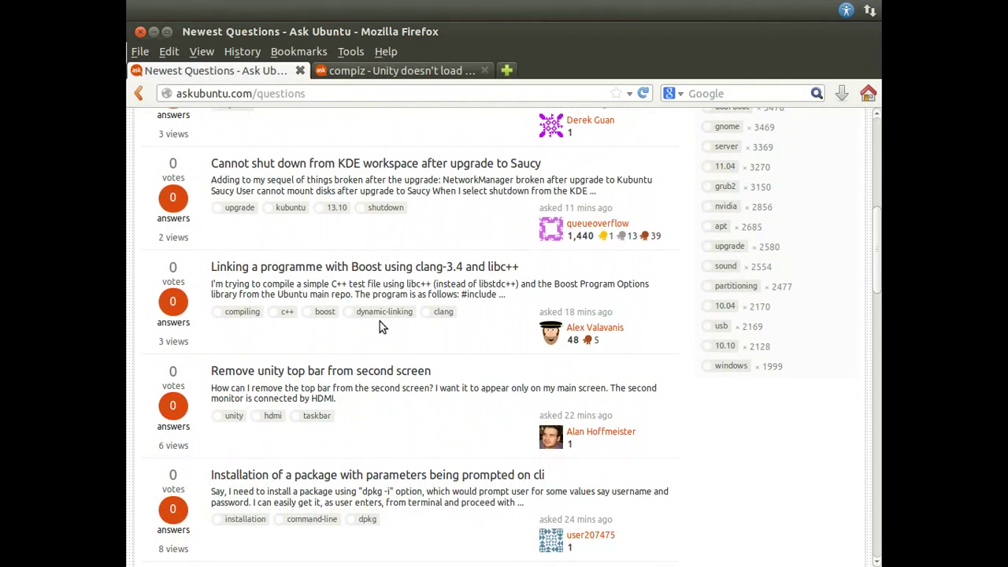
scroll(380, 322, down, 3)
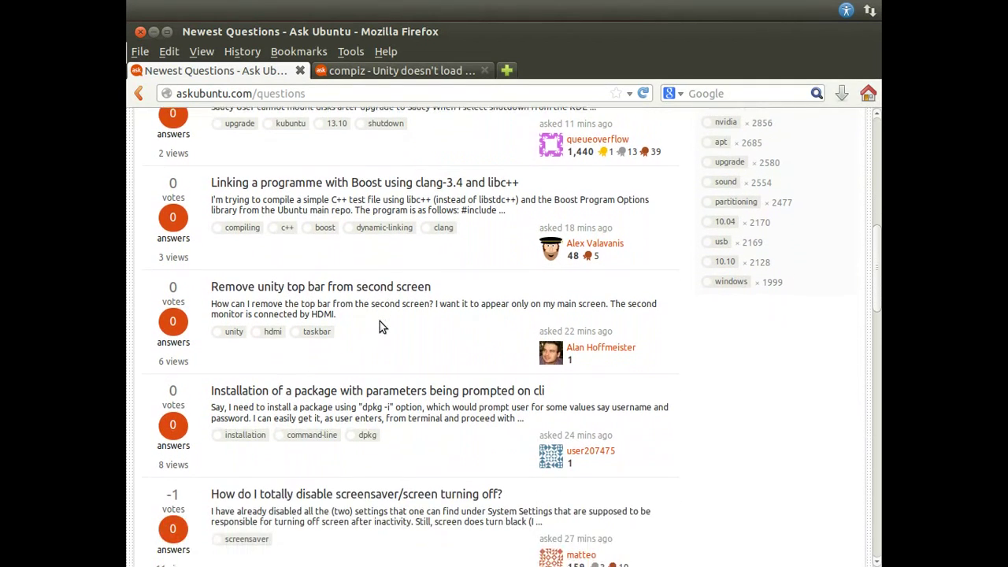
scroll(380, 321, down, 2)
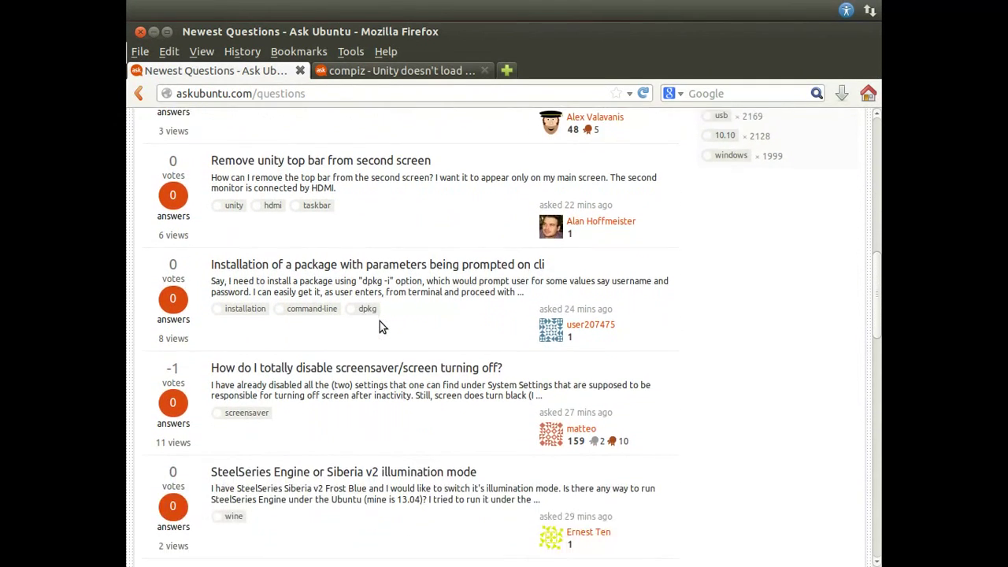
scroll(380, 322, down, 3)
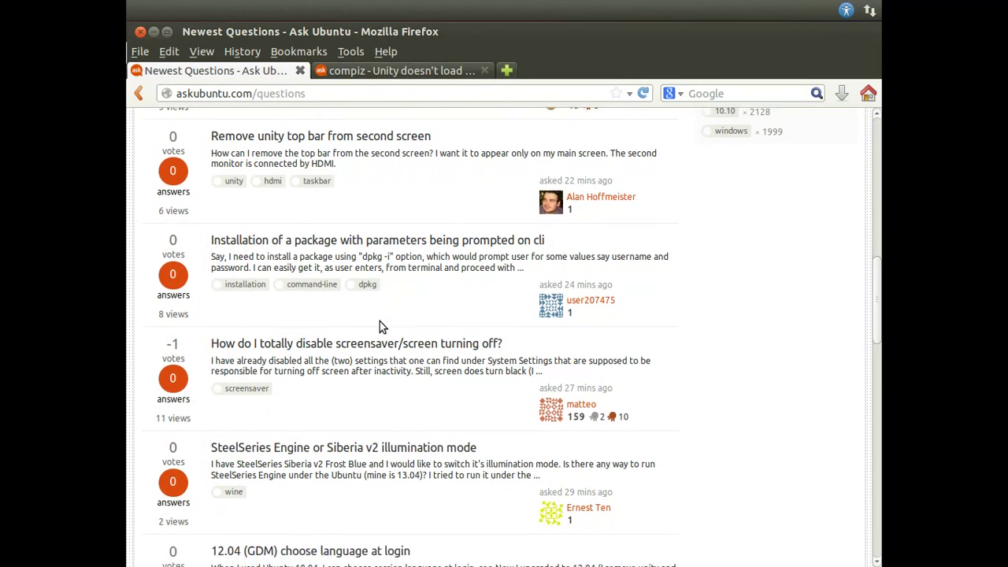
scroll(379, 322, down, 3)
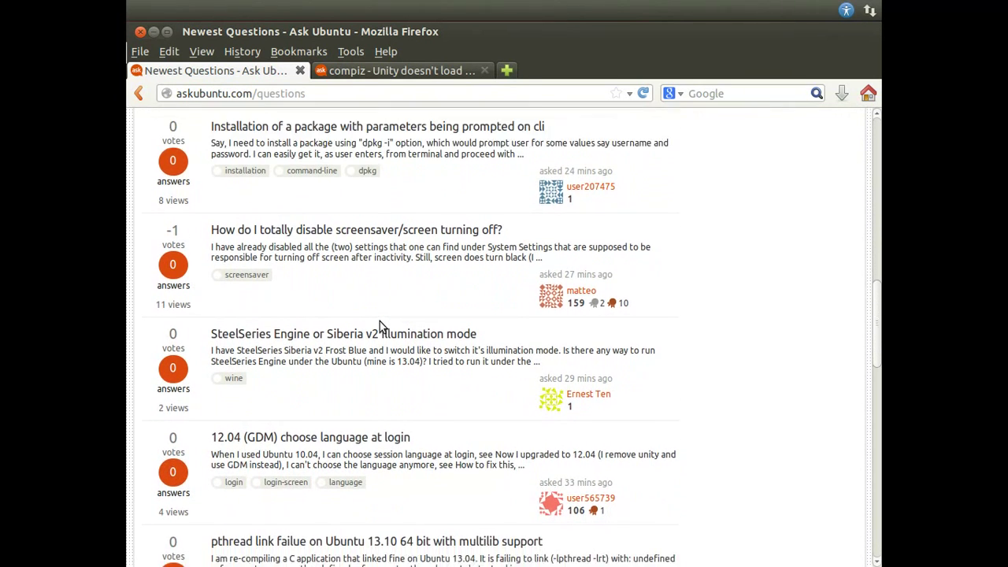
scroll(380, 323, down, 2)
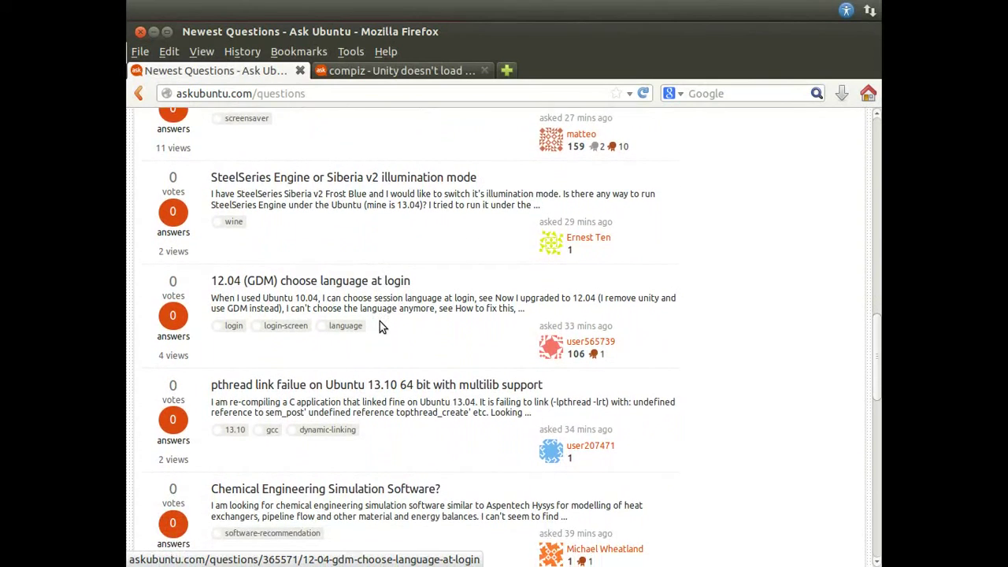
scroll(379, 321, down, 2)
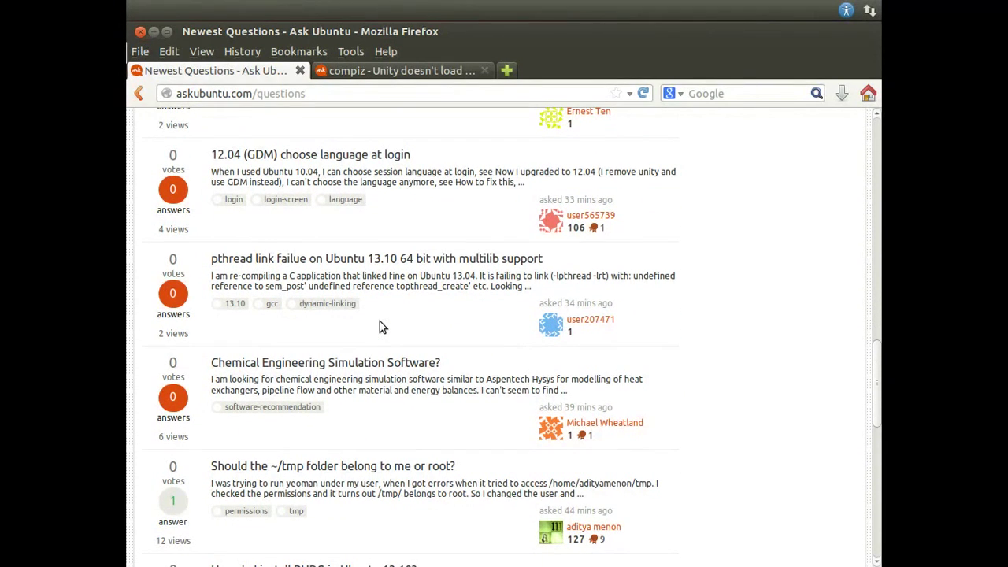
scroll(380, 323, down, 2)
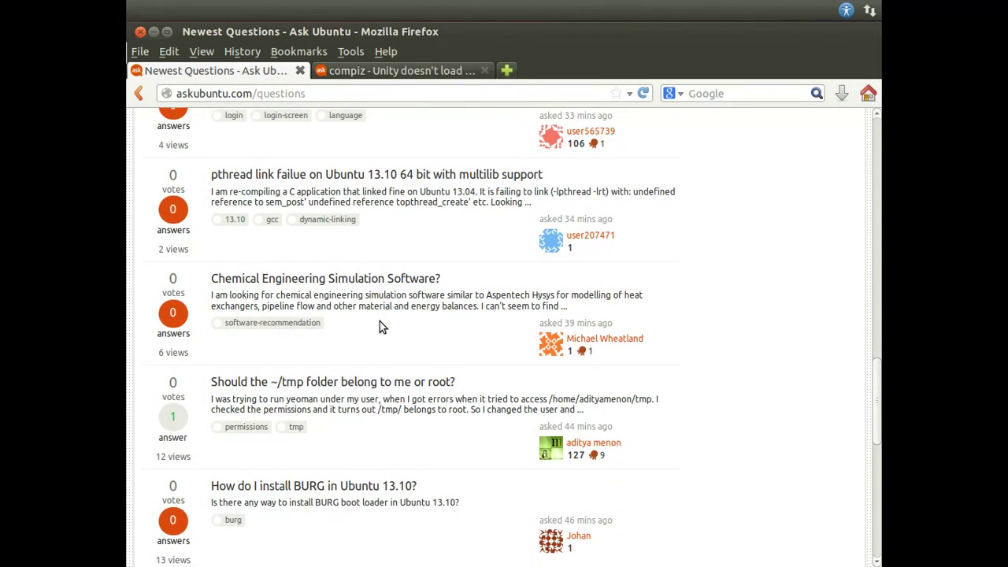
scroll(379, 322, down, 2)
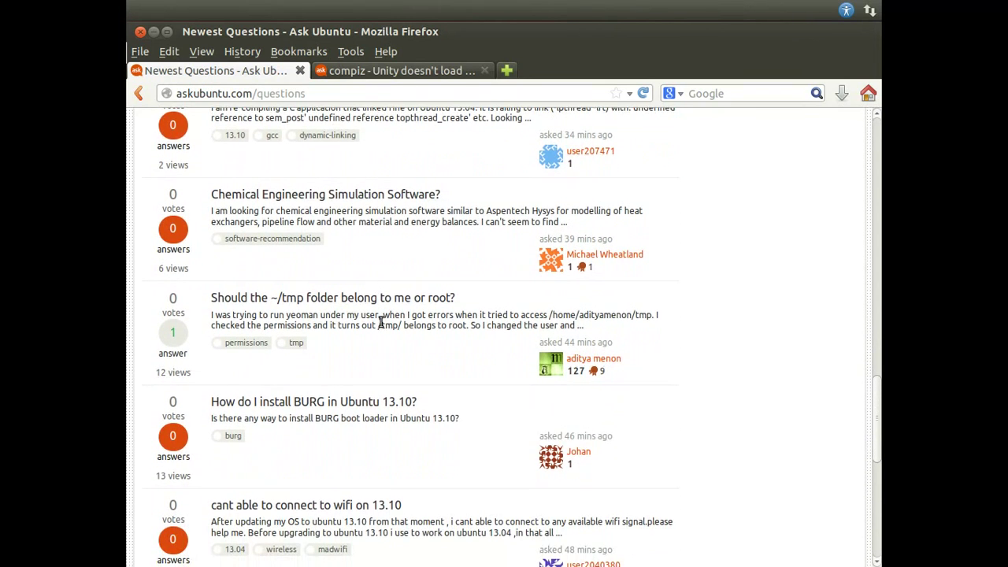
scroll(380, 321, down, 1)
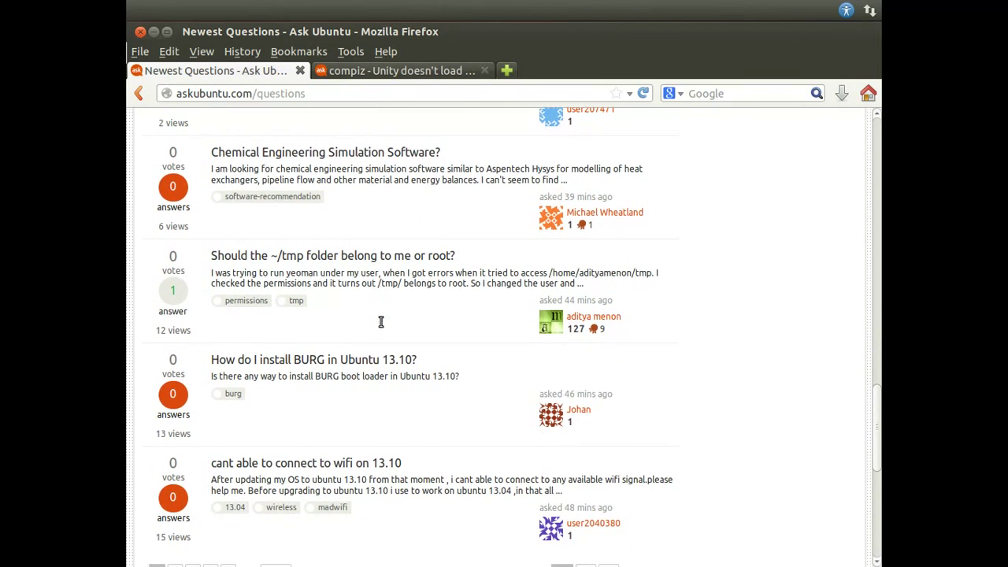
Step: Open 'Chemical Engineering Simulation Software?' in a new tab, then switch back to the Nvidia question tab
right_click(371, 154)
click(394, 162)
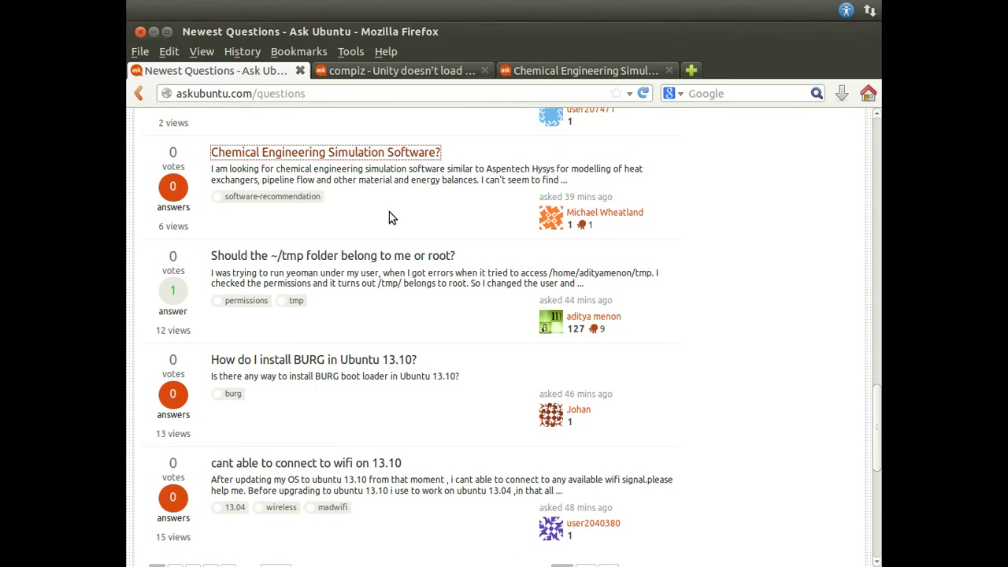
scroll(389, 212, down, 2)
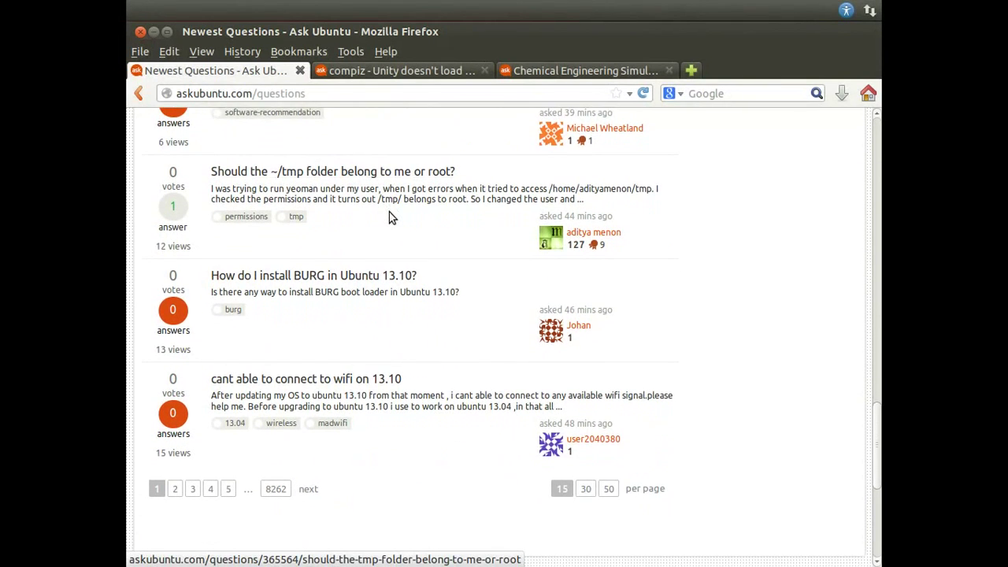
scroll(389, 217, down, 1)
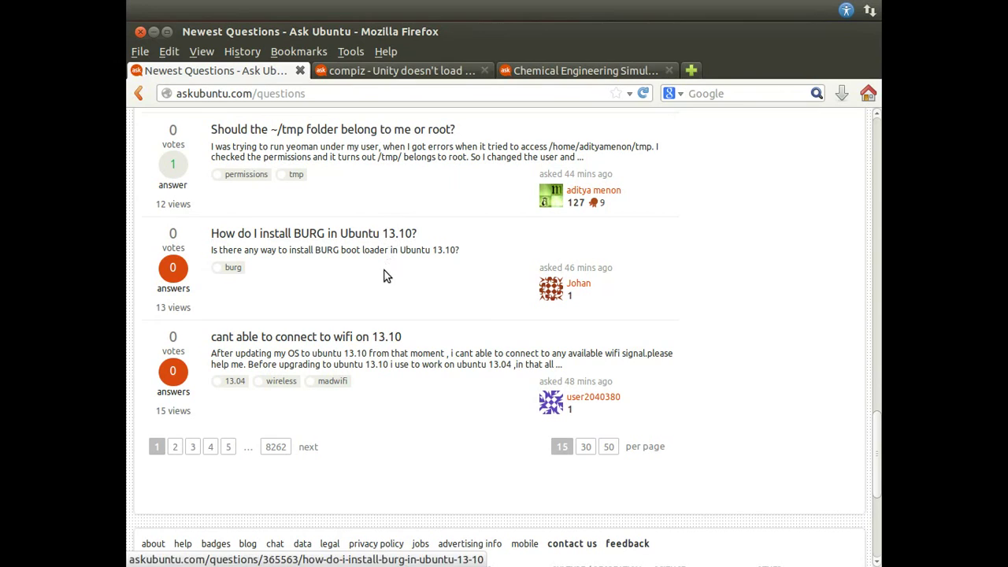
click(370, 71)
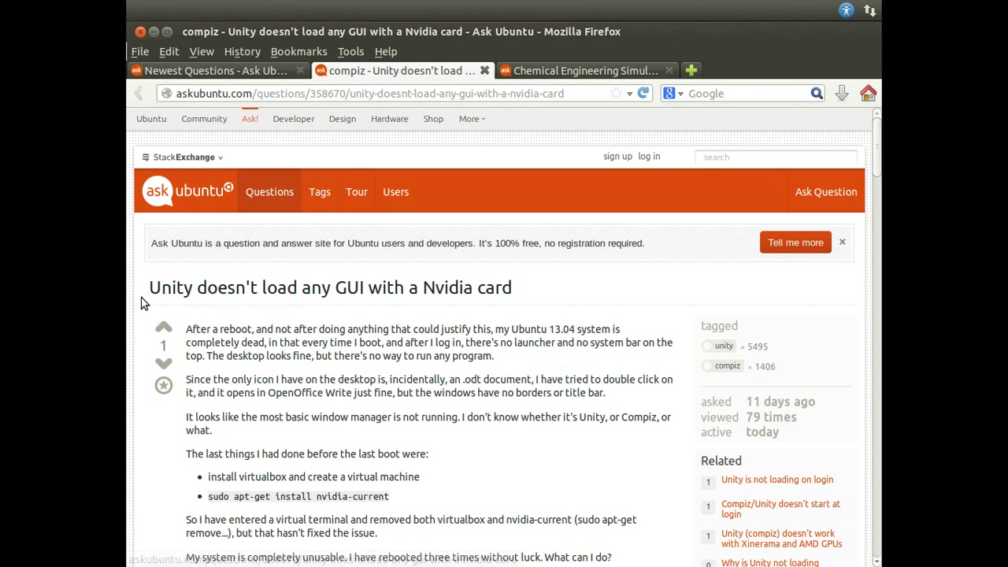
Step: Restore the Firefox window, shift it to peek behind, then maximize it on the Nvidia question
scroll(144, 303, down, 3)
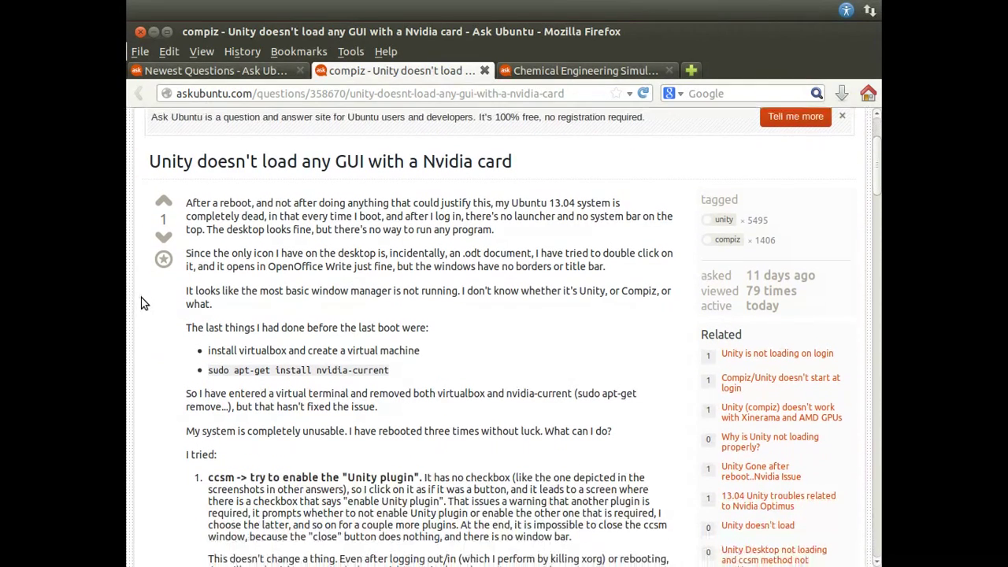
scroll(144, 303, down, 1)
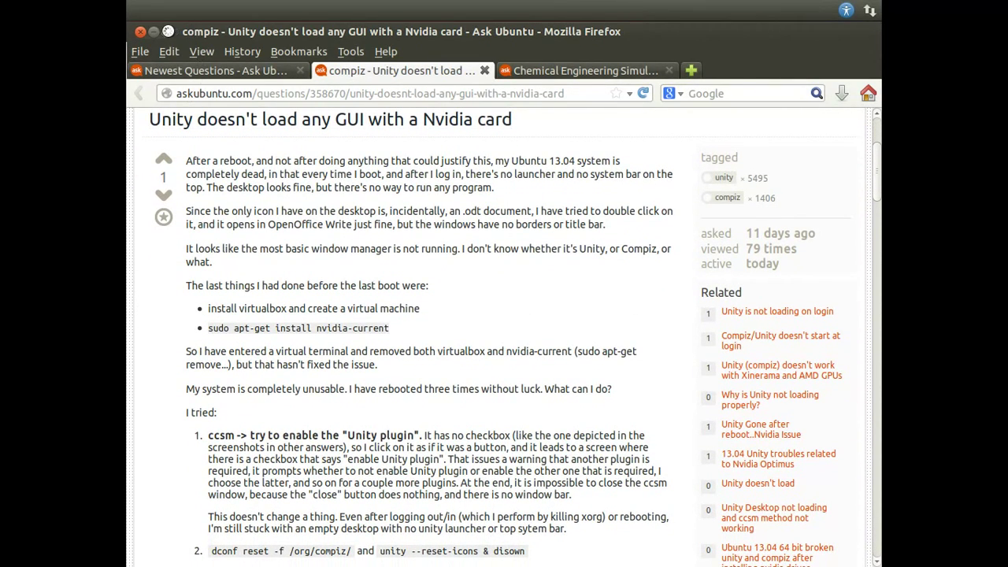
click(167, 32)
drag(270, 80, 295, 68)
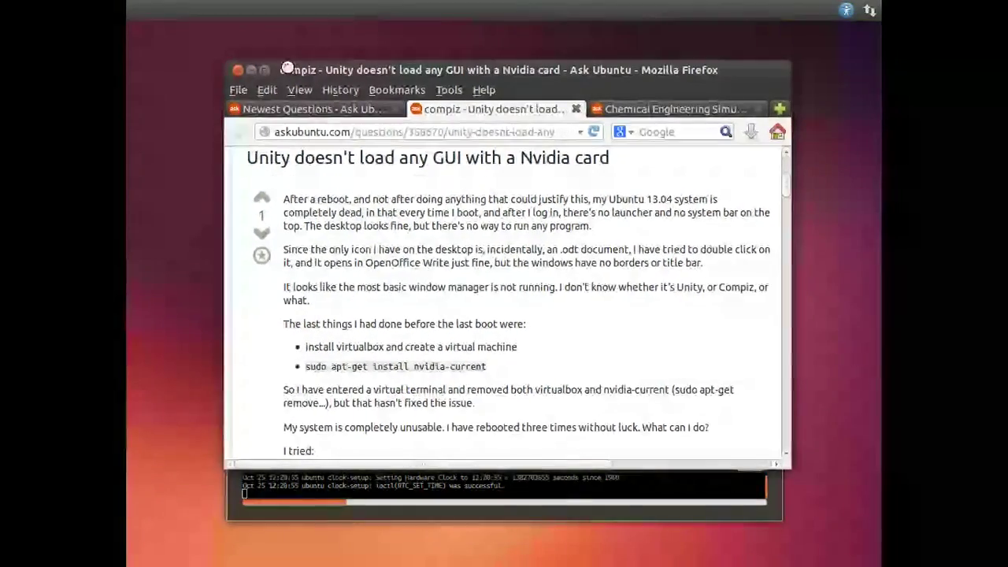
double_click(295, 68)
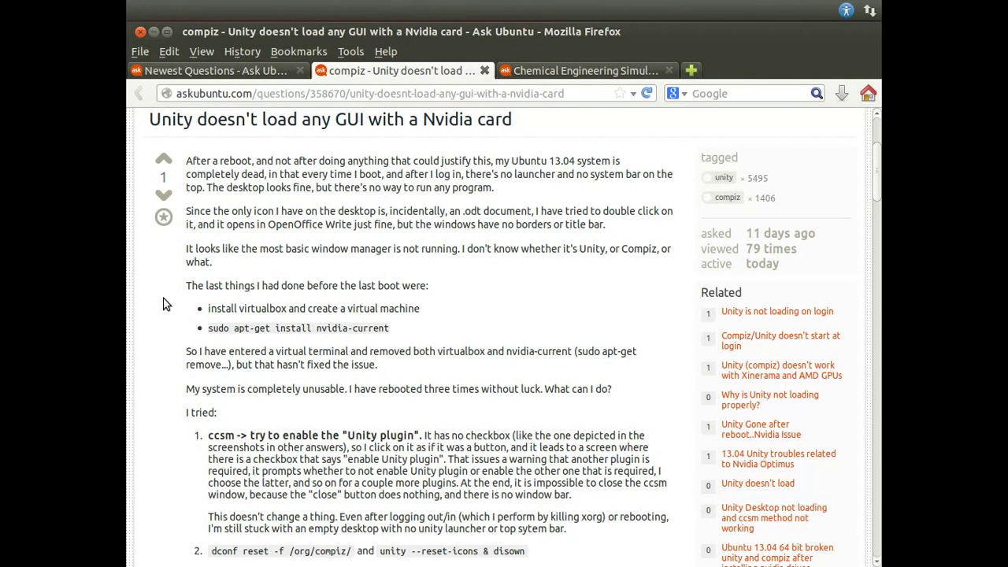
Step: Scroll through the Nvidia question's comments and three answers down to the empty Your Answer editor
scroll(165, 304, down, 2)
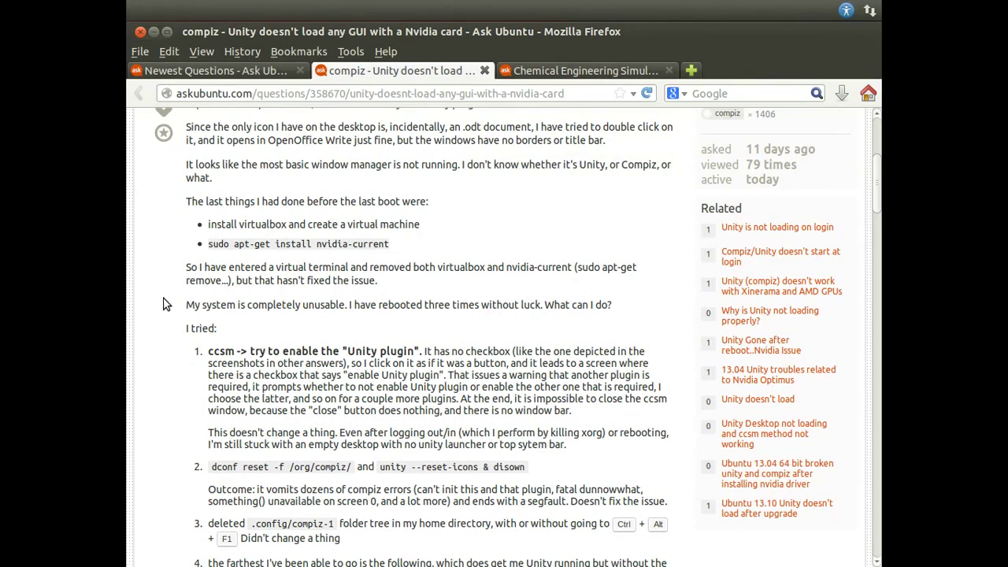
scroll(166, 304, down, 5)
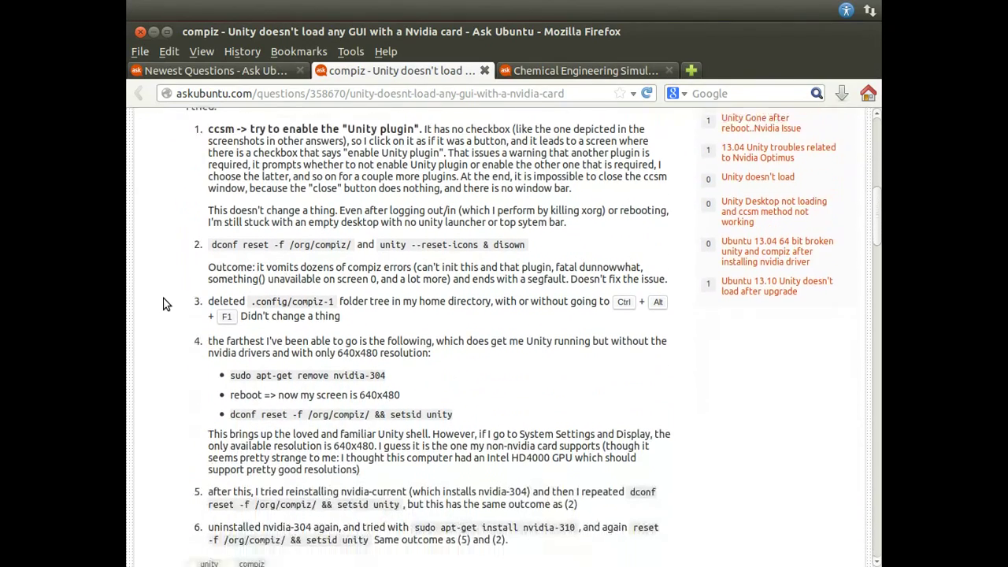
scroll(164, 304, down, 1)
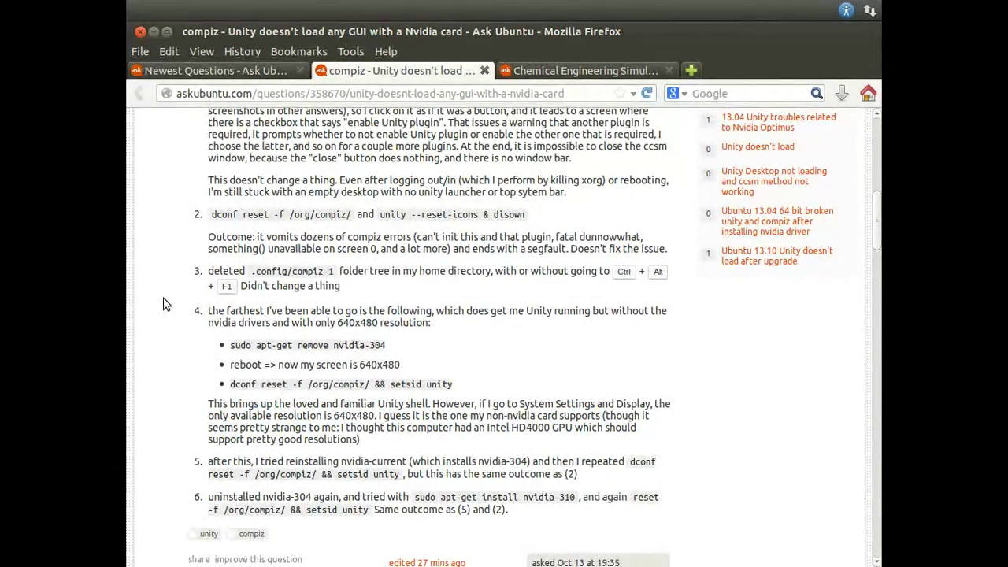
scroll(164, 304, down, 15)
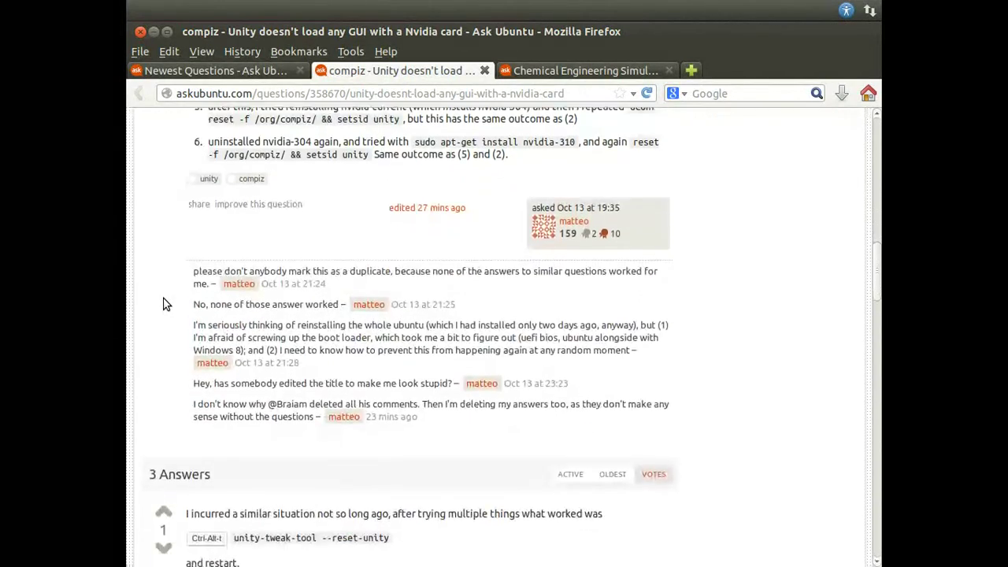
scroll(164, 304, down, 3)
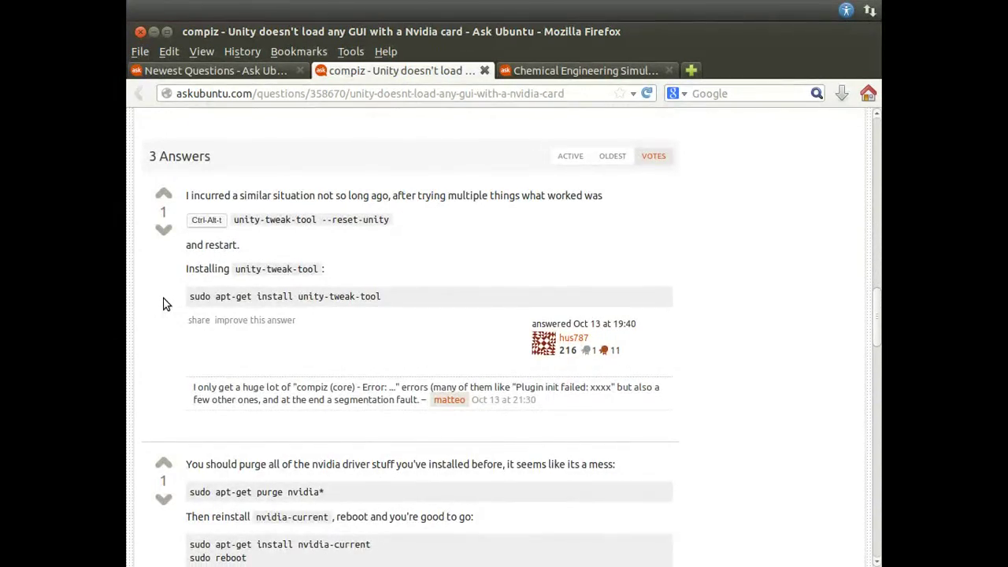
scroll(164, 304, down, 1)
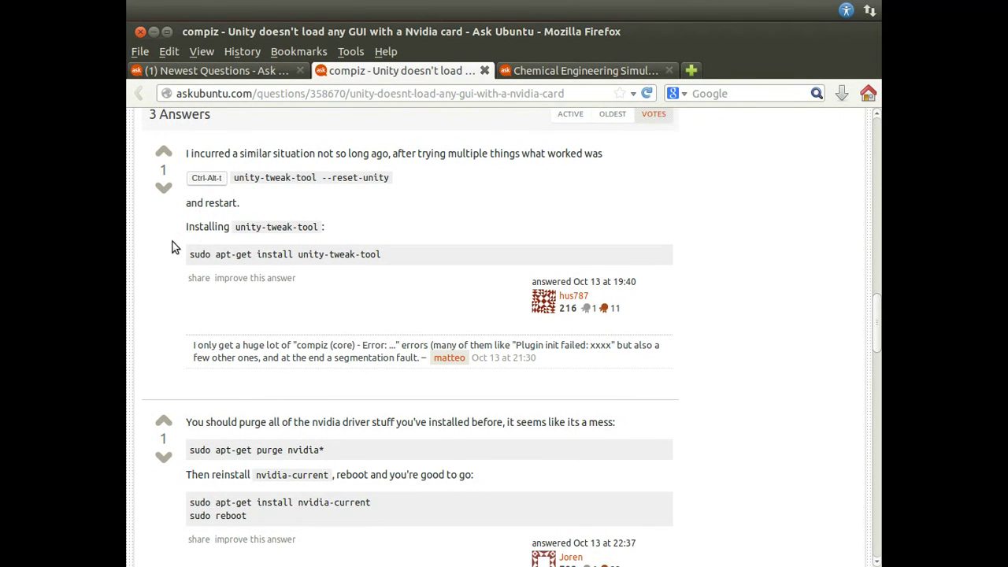
scroll(175, 247, down, 3)
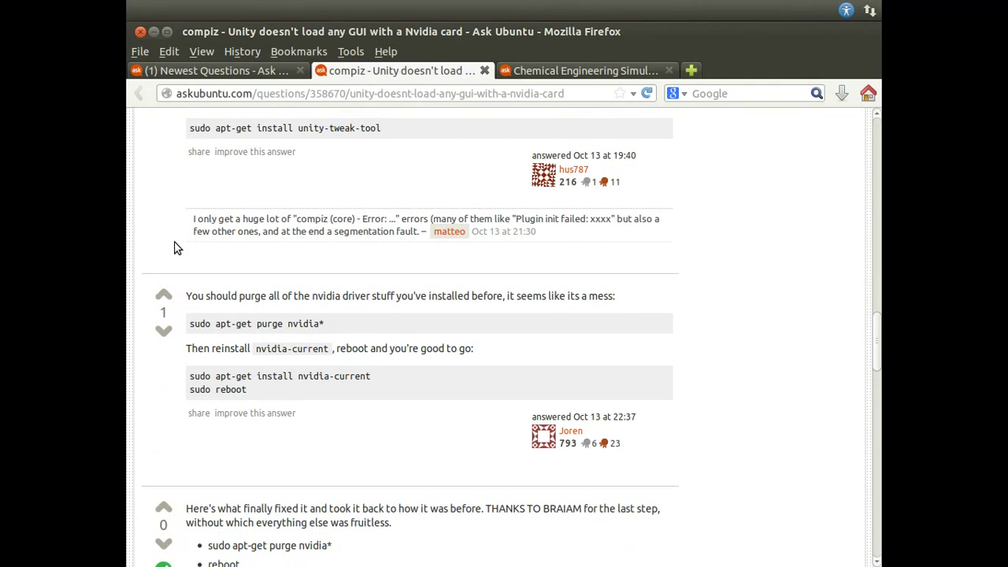
scroll(174, 247, up, 2)
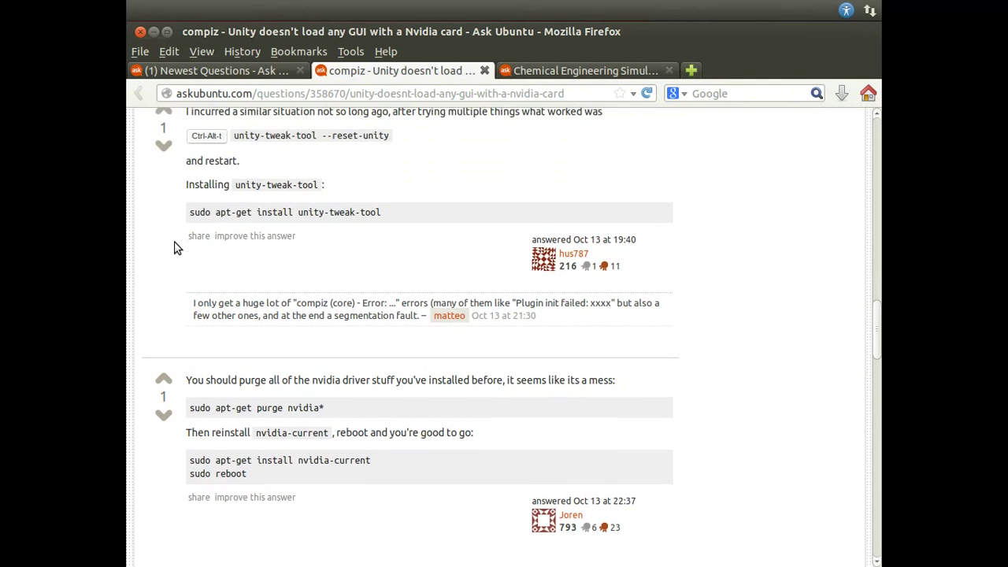
scroll(175, 247, down, 3)
scroll(175, 247, down, 3)
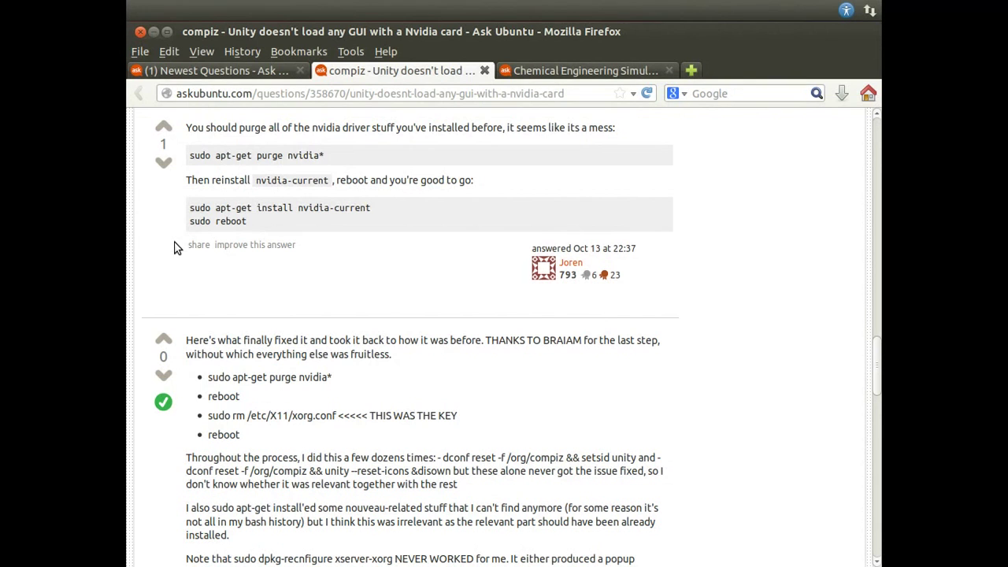
scroll(175, 247, down, 5)
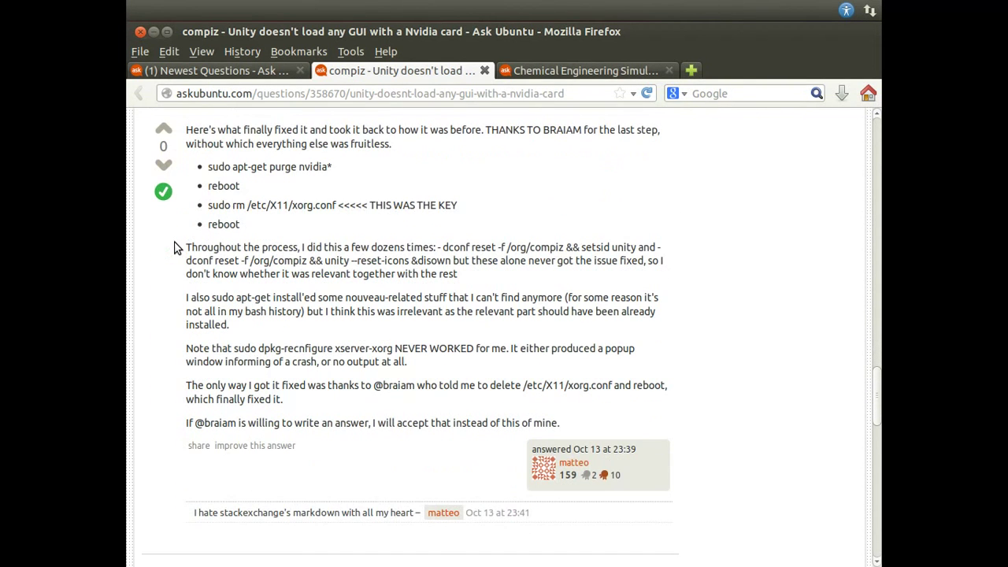
scroll(175, 248, down, 4)
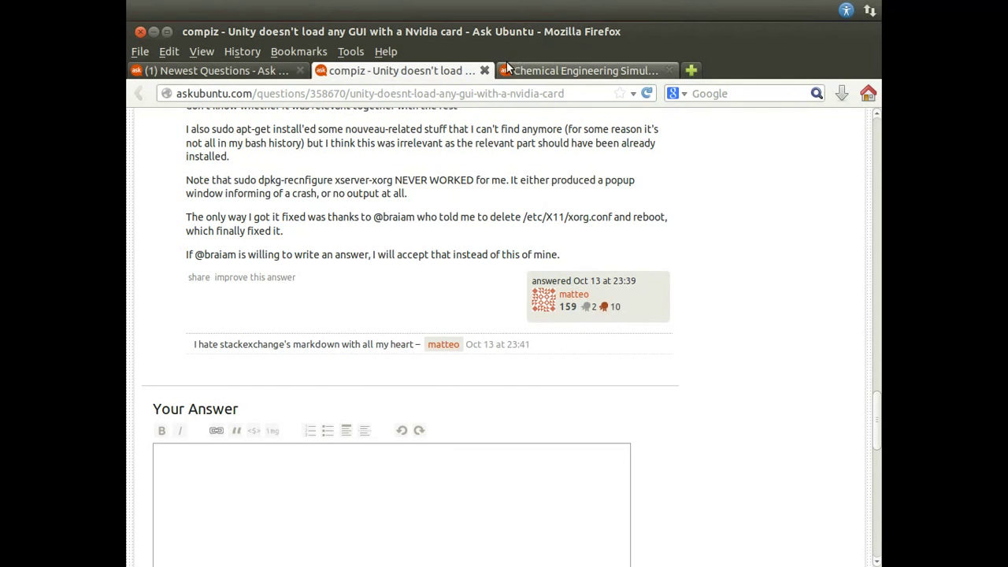
Step: Close the Unity Nvidia and Chemical Engineering question tabs, then load page 2 of Newest Questions
click(484, 70)
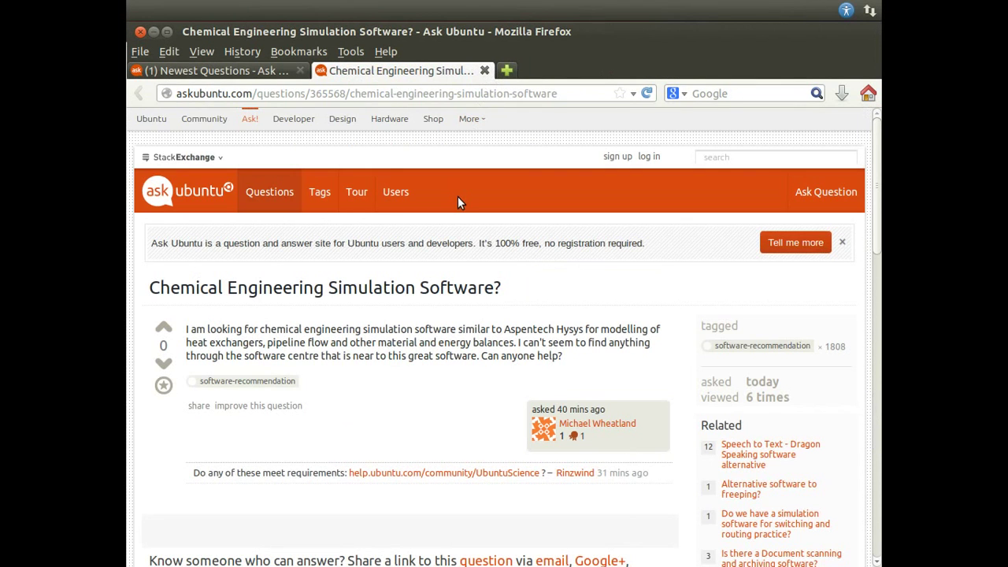
scroll(457, 196, down, 3)
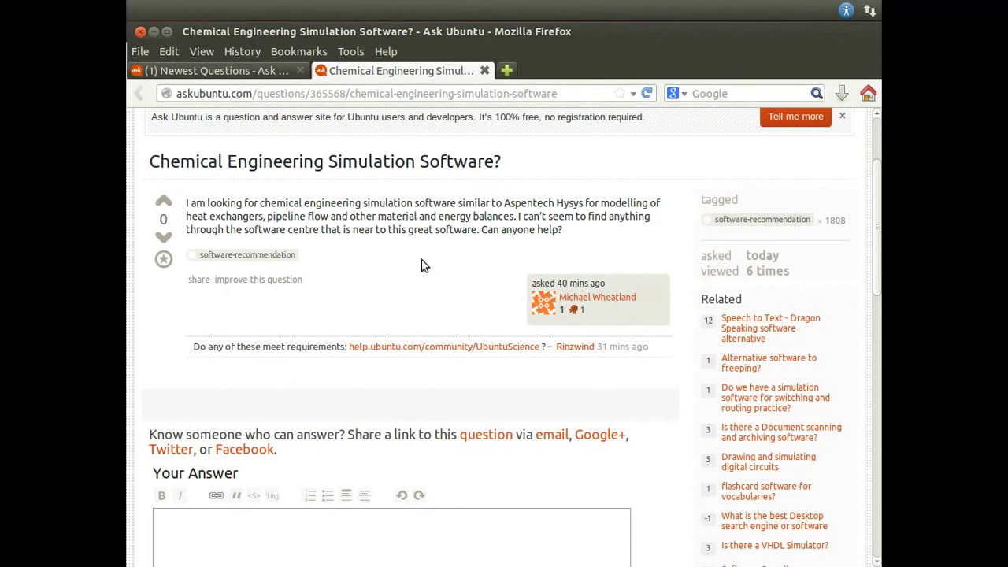
click(484, 70)
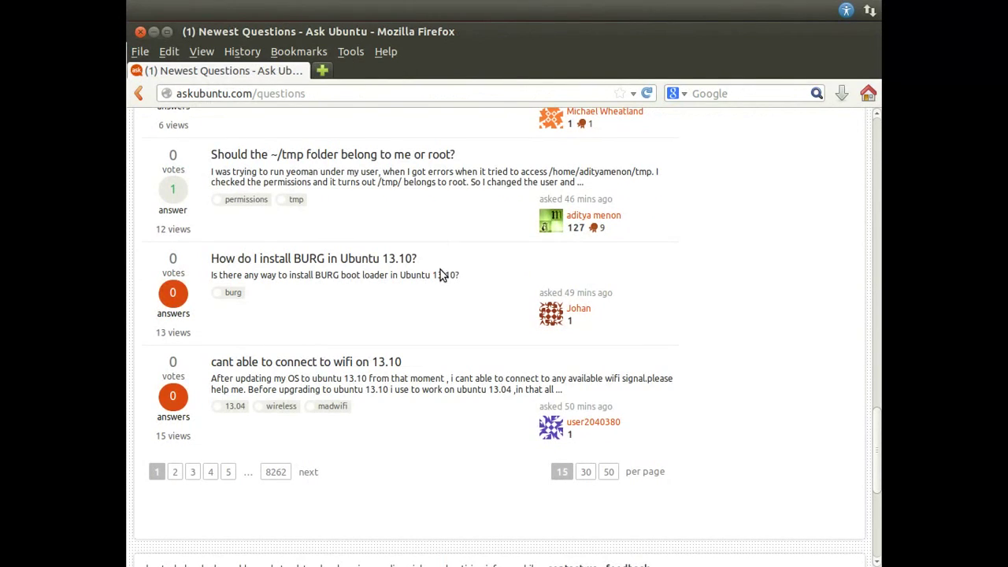
click(176, 472)
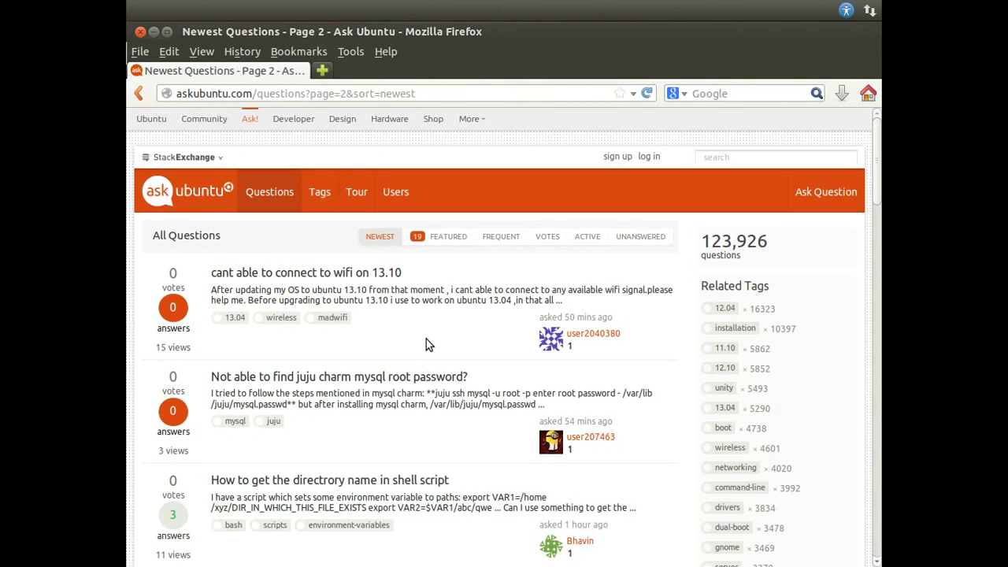
Step: Filter Ask Ubuntu to Featured bounty questions and scroll through to the end of the list
click(455, 238)
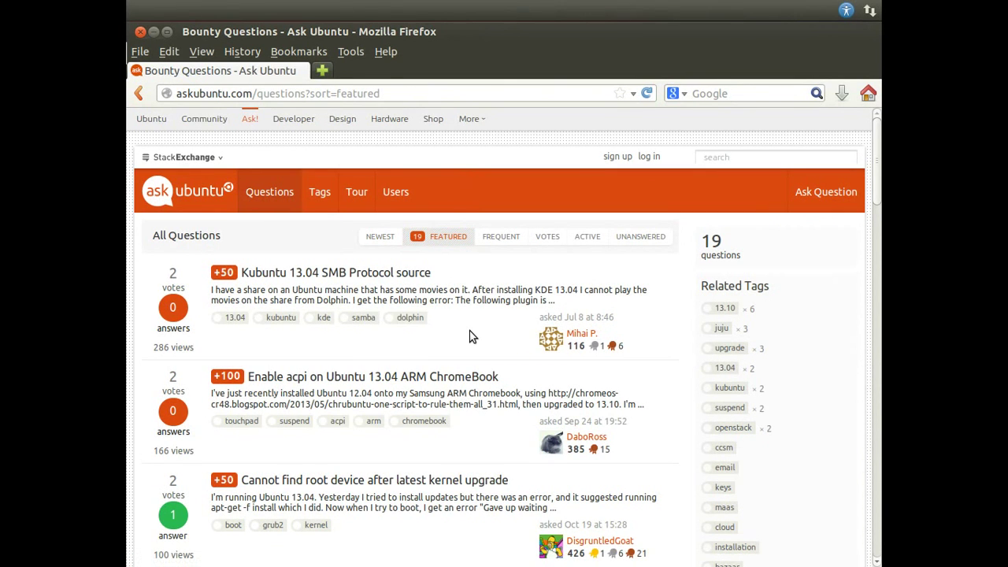
scroll(470, 337, down, 1)
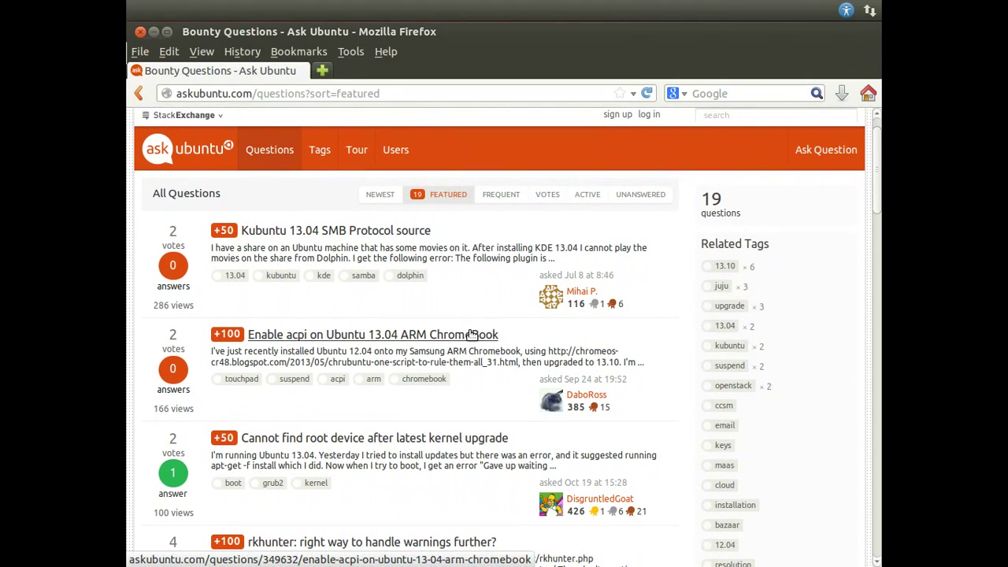
scroll(469, 335, down, 1)
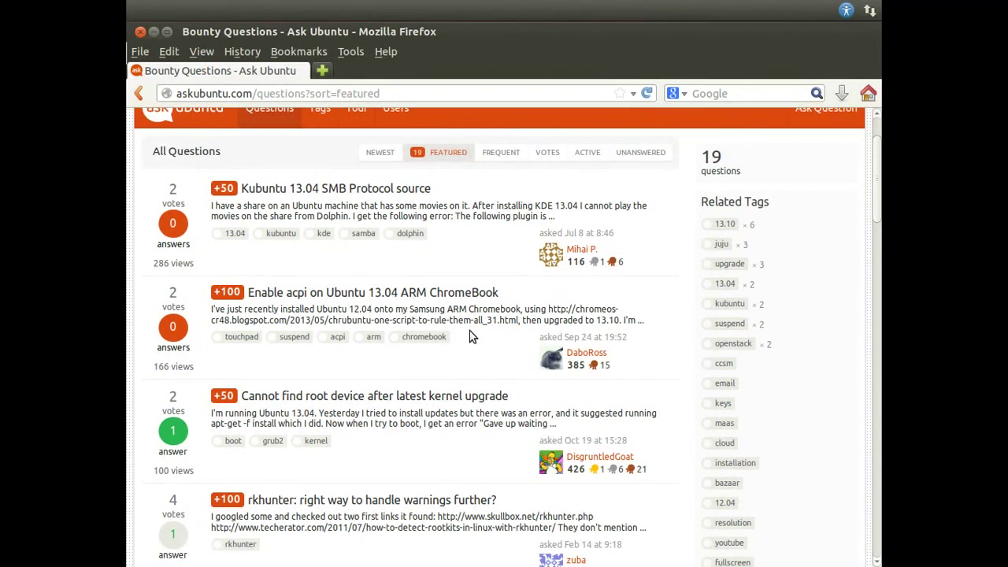
scroll(469, 336, down, 1)
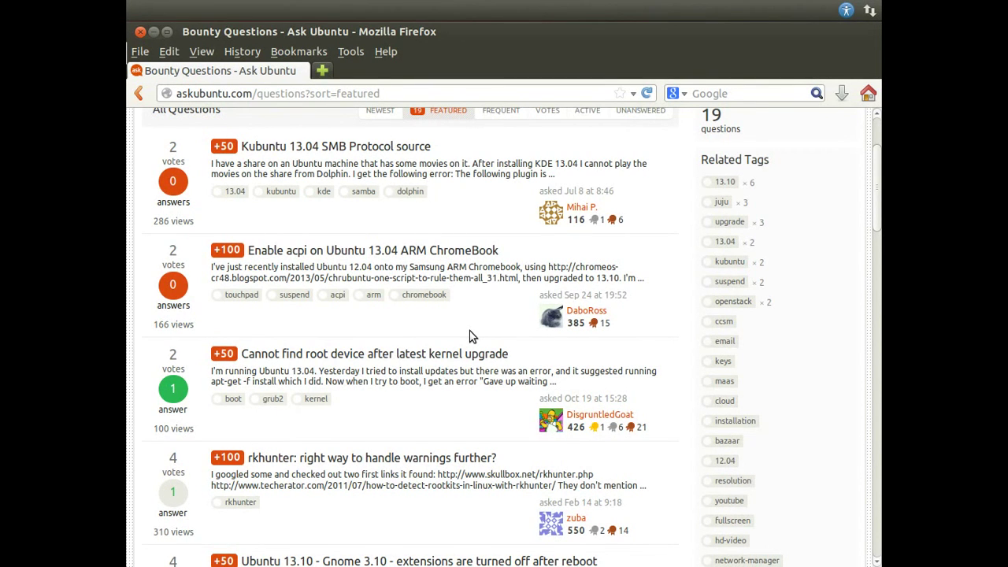
scroll(469, 336, down, 2)
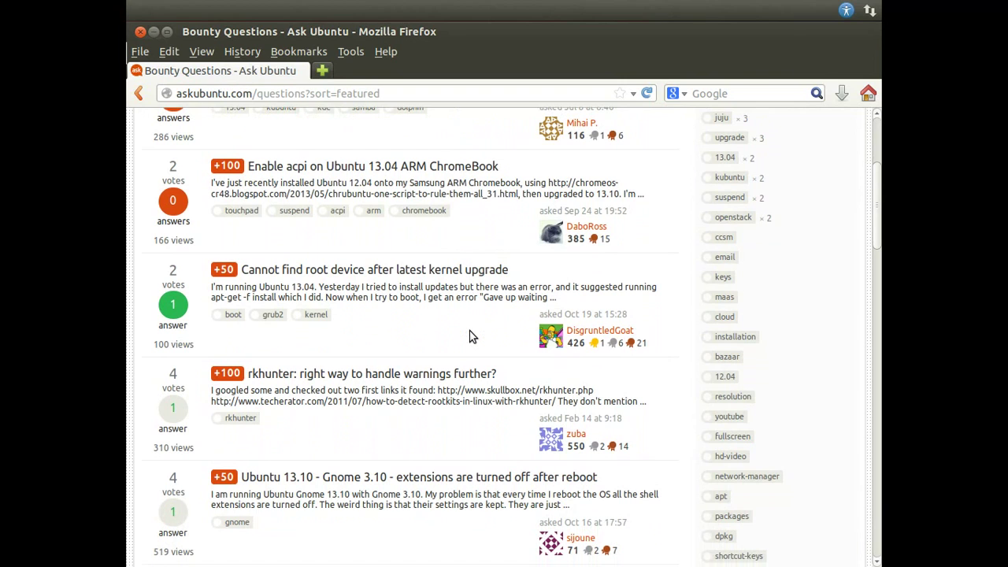
scroll(470, 336, down, 1)
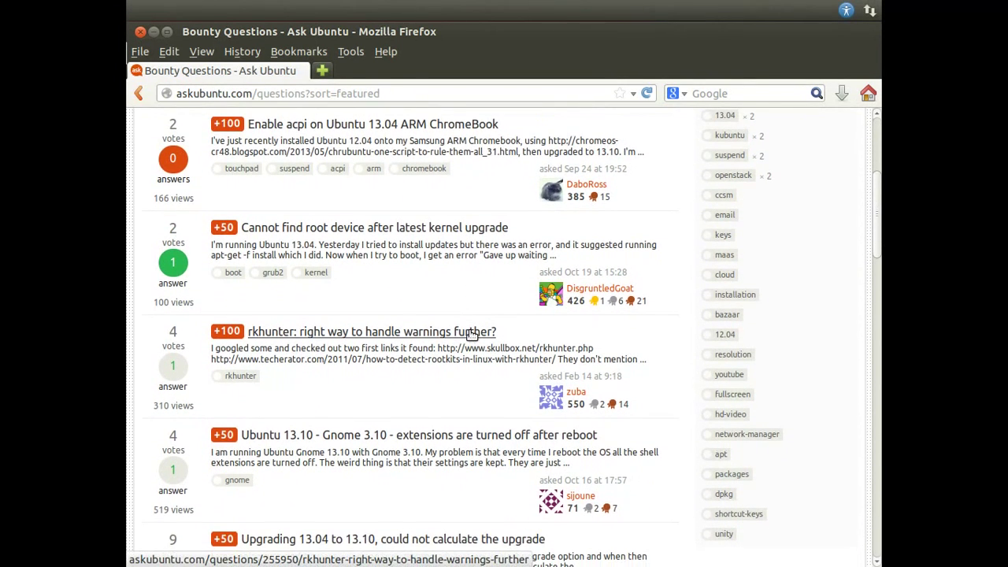
scroll(469, 337, down, 1)
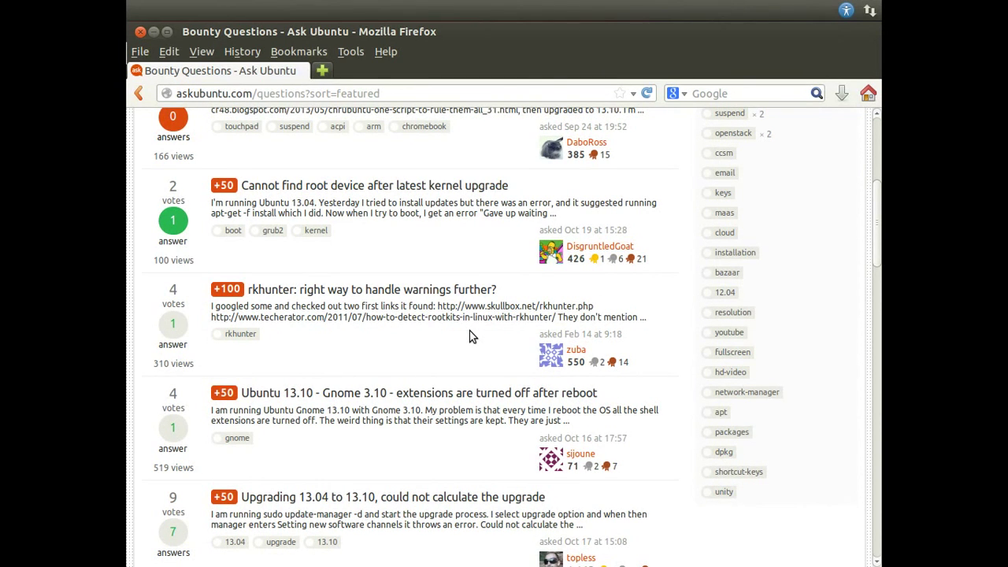
scroll(470, 336, down, 5)
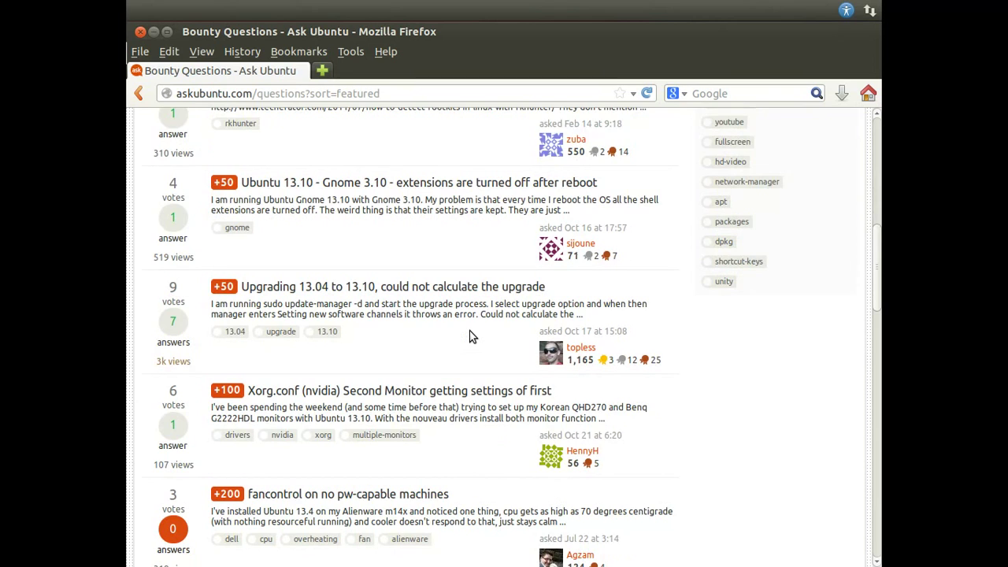
scroll(469, 336, down, 3)
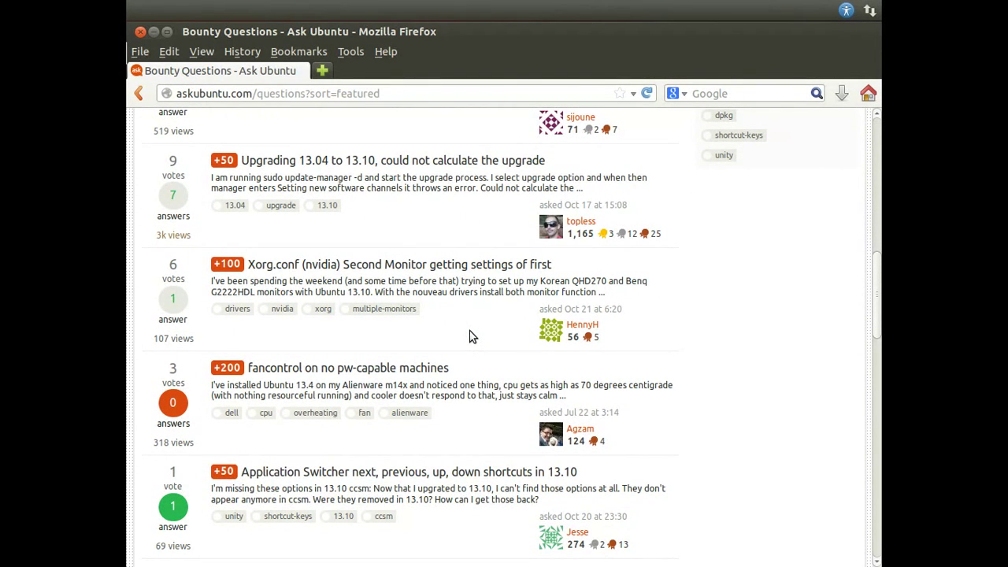
scroll(470, 336, down, 7)
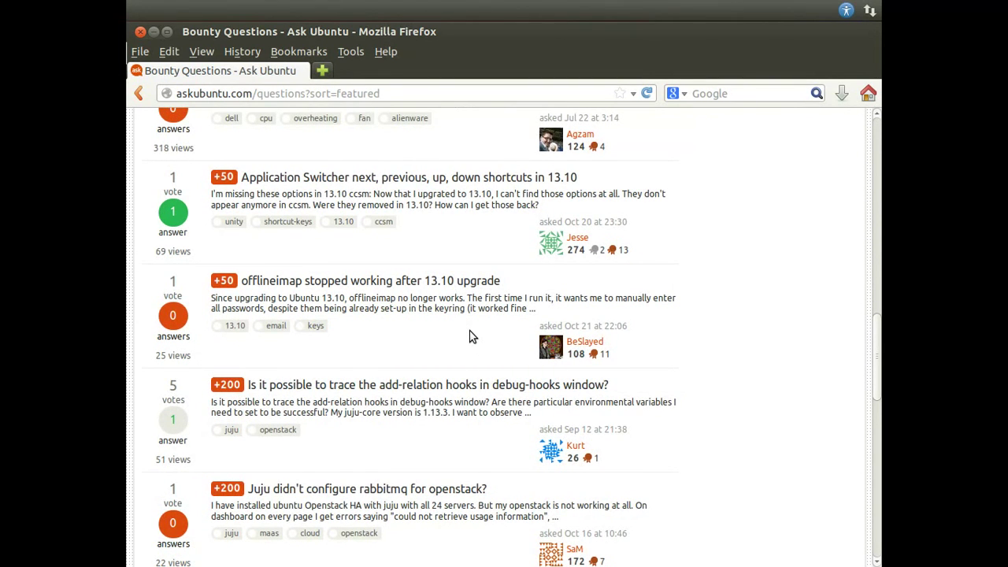
scroll(470, 336, down, 6)
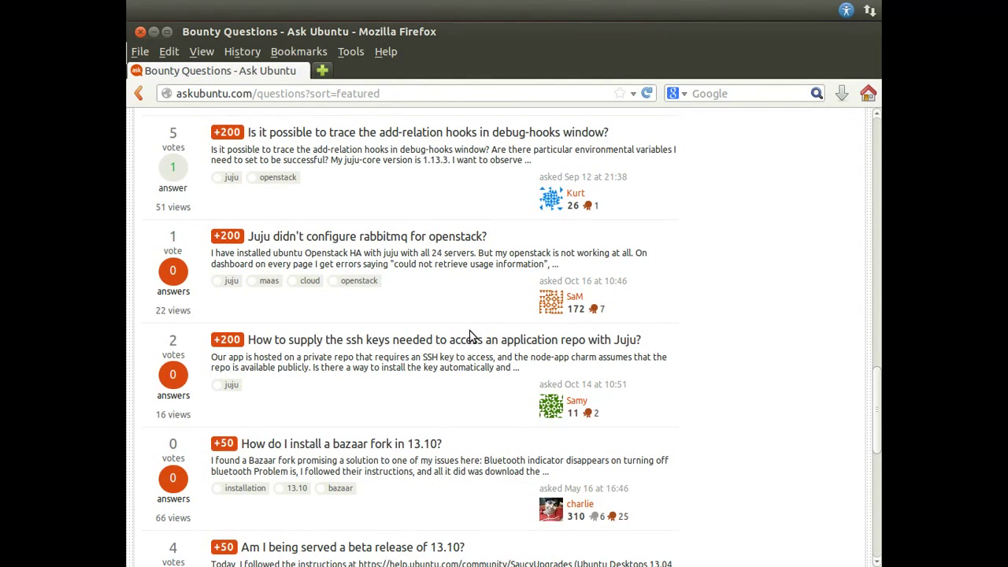
scroll(469, 337, down, 3)
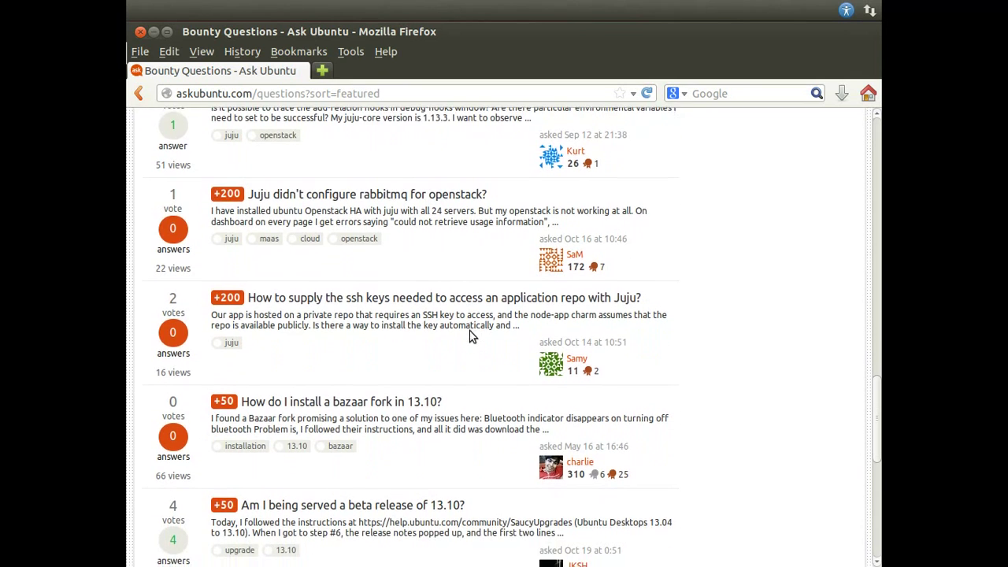
scroll(470, 332, down, 1)
scroll(471, 332, down, 1)
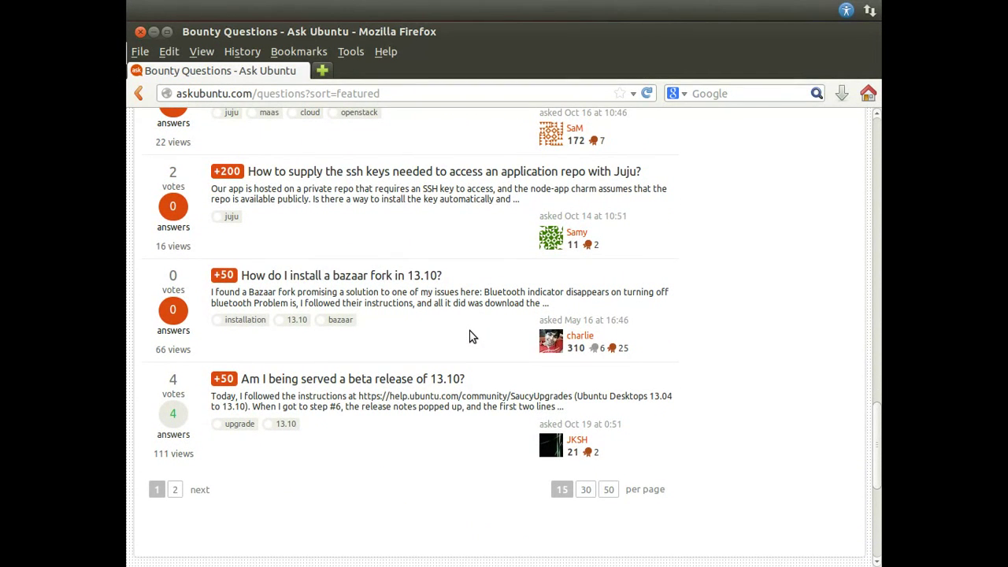
Step: Return to the top and switch the list to Frequent questions
scroll(470, 337, up, 20)
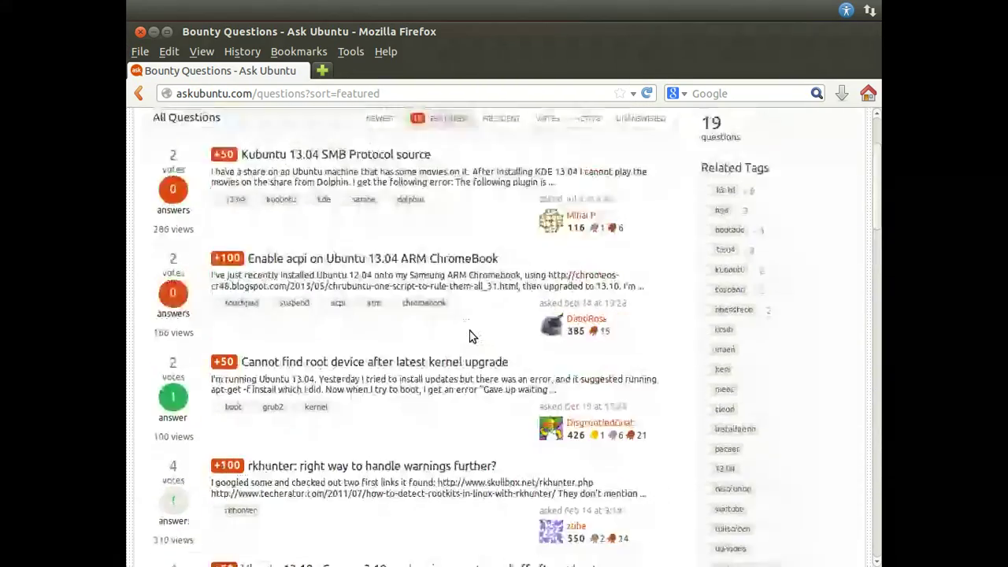
scroll(470, 336, up, 3)
click(487, 241)
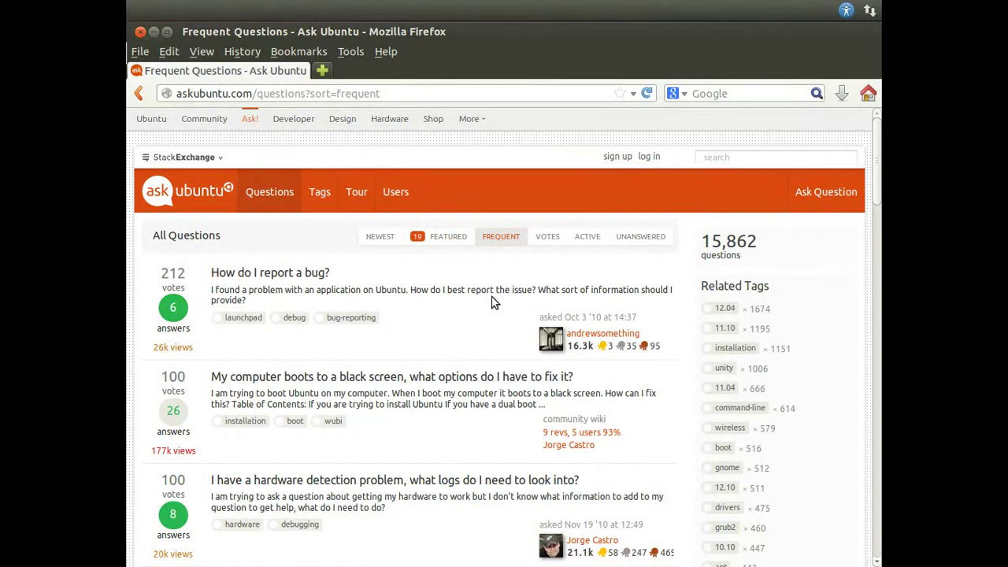
Step: Open 'Installing Ubuntu on a Pre-Installed Windows 8 (64-bit) System' in a new tab while browsing Frequent questions
scroll(491, 303, down, 3)
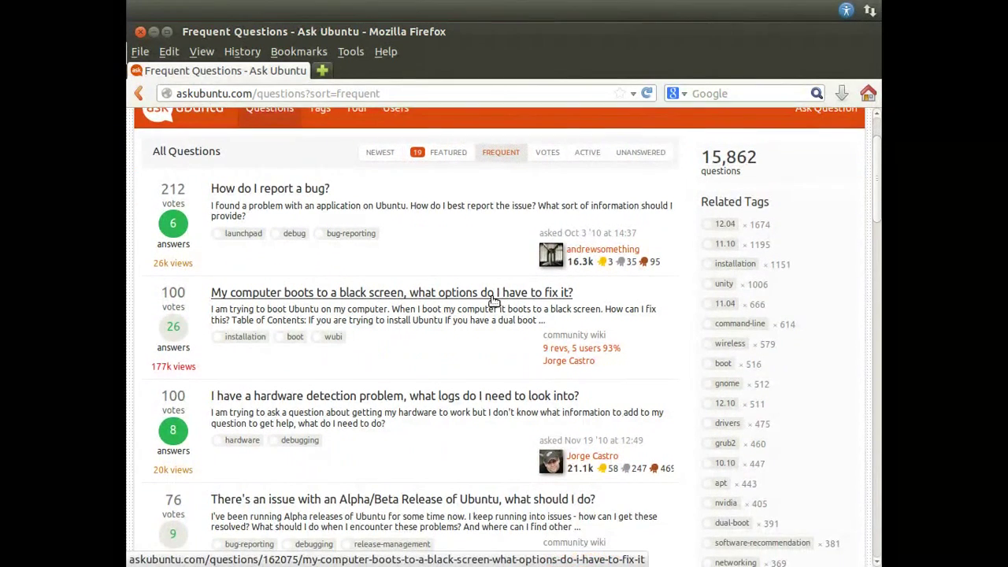
scroll(491, 302, down, 1)
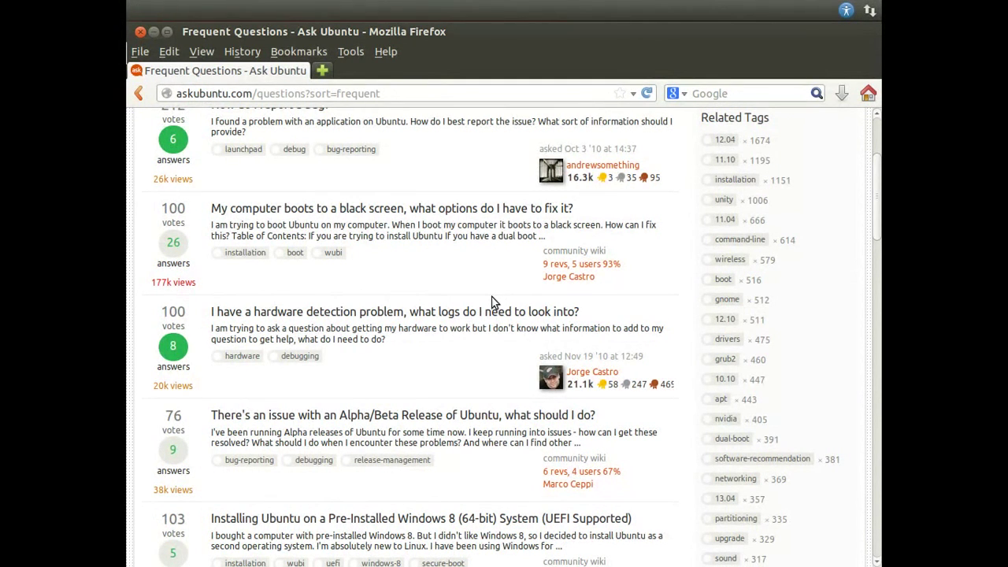
scroll(492, 302, down, 5)
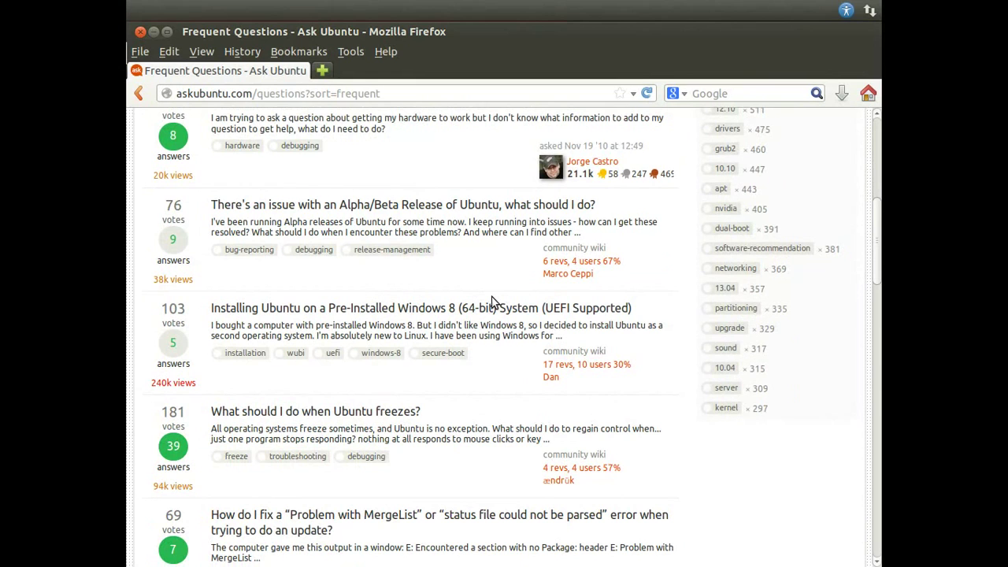
scroll(492, 303, down, 2)
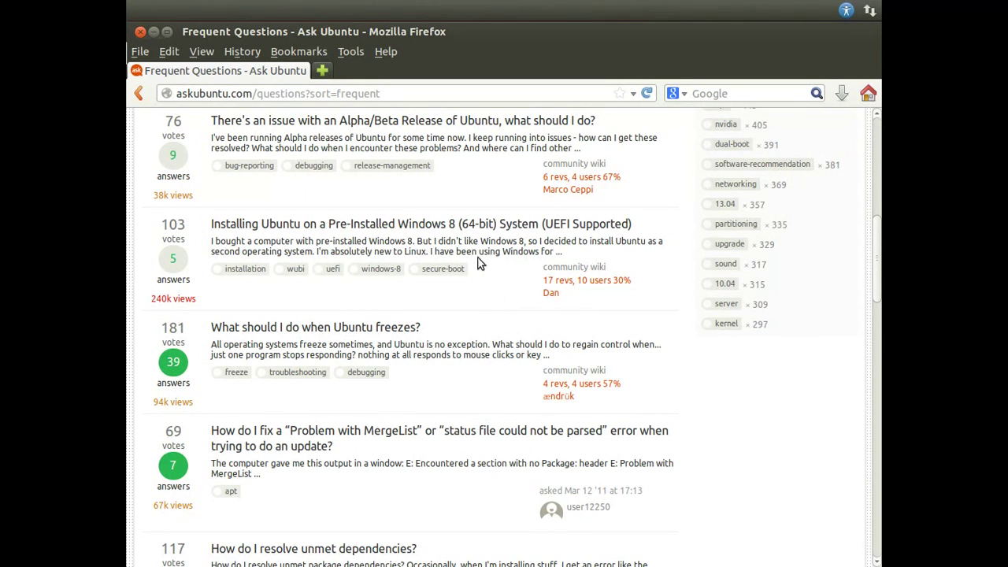
middle_click(464, 227)
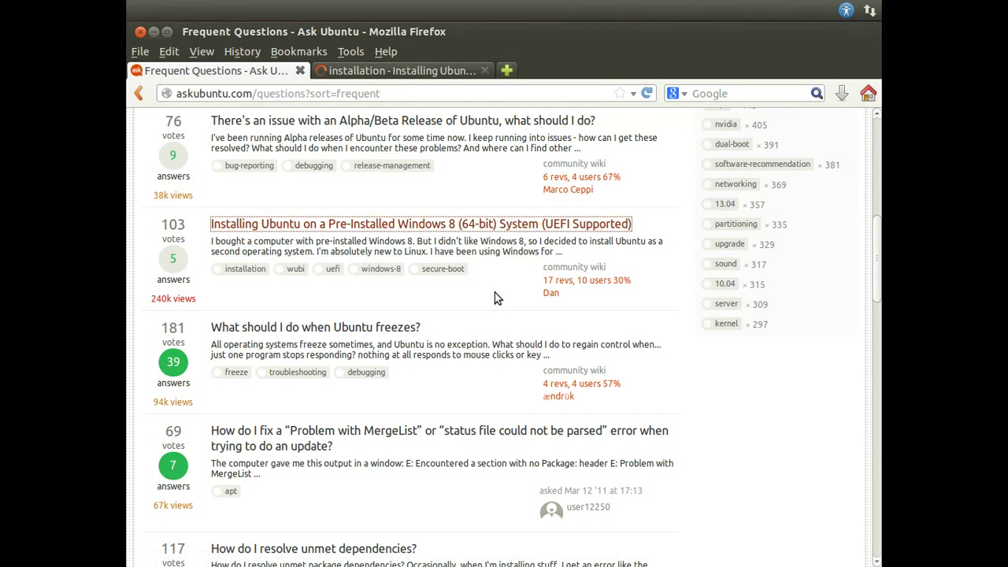
scroll(495, 292, down, 4)
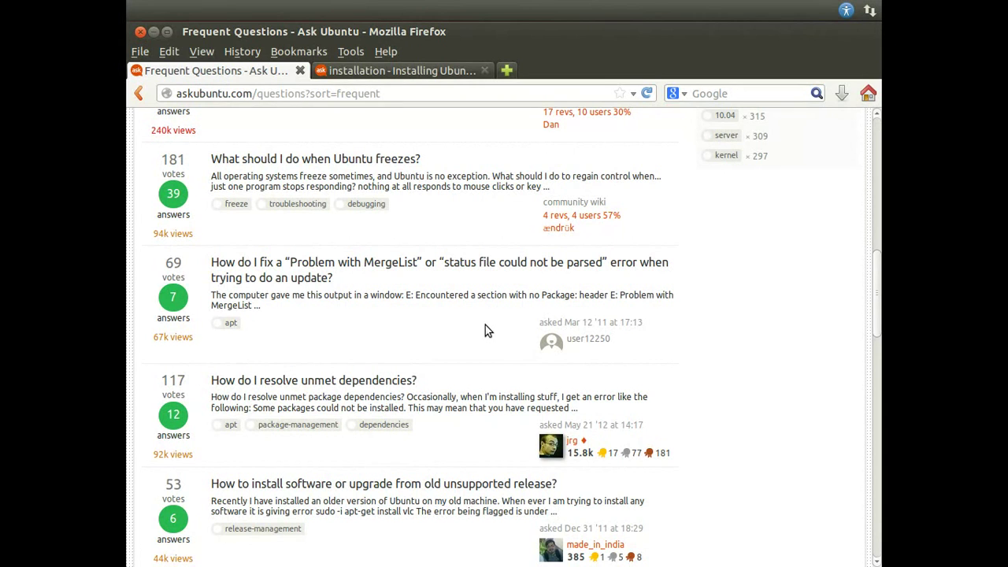
scroll(485, 325, down, 6)
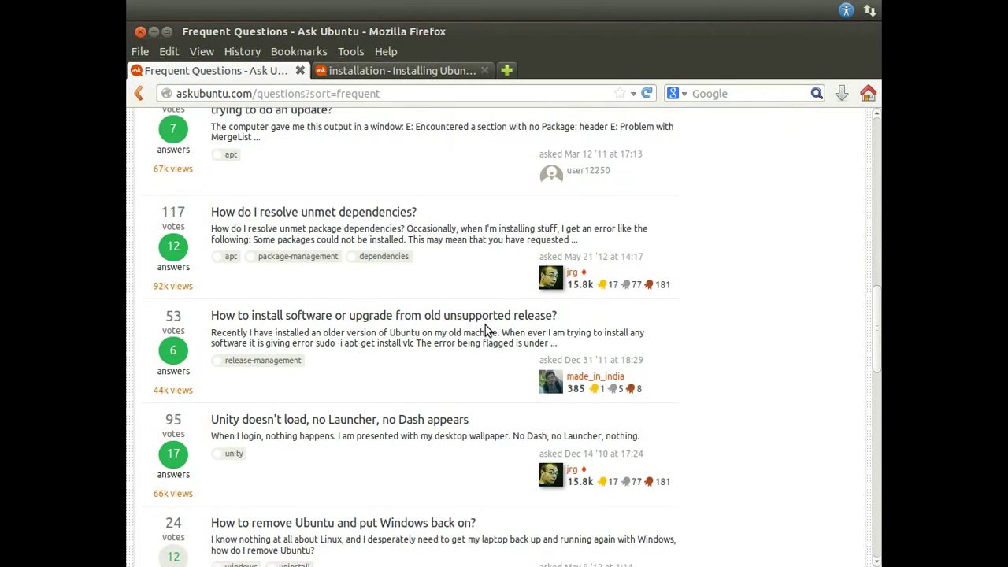
scroll(485, 325, down, 3)
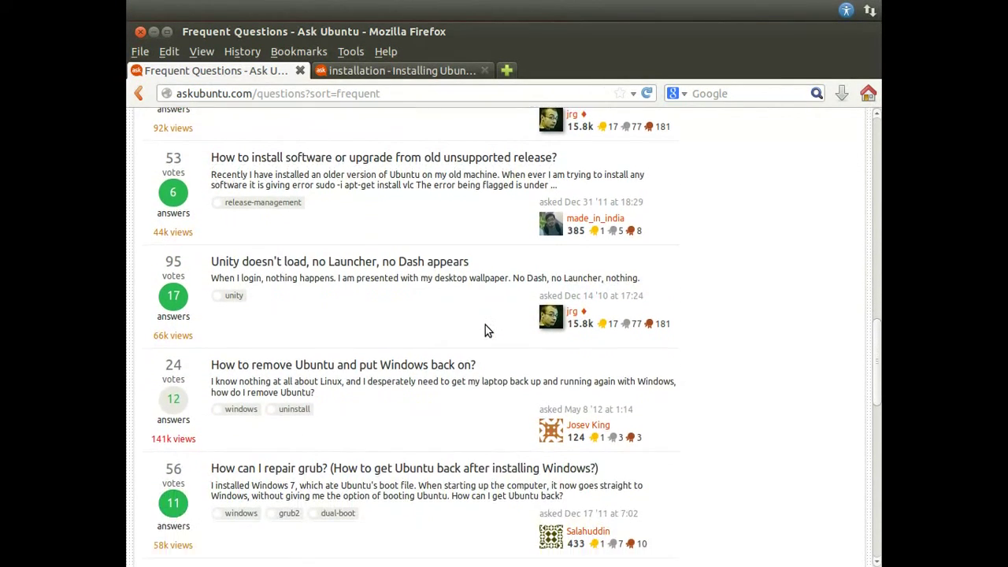
scroll(485, 325, up, 1)
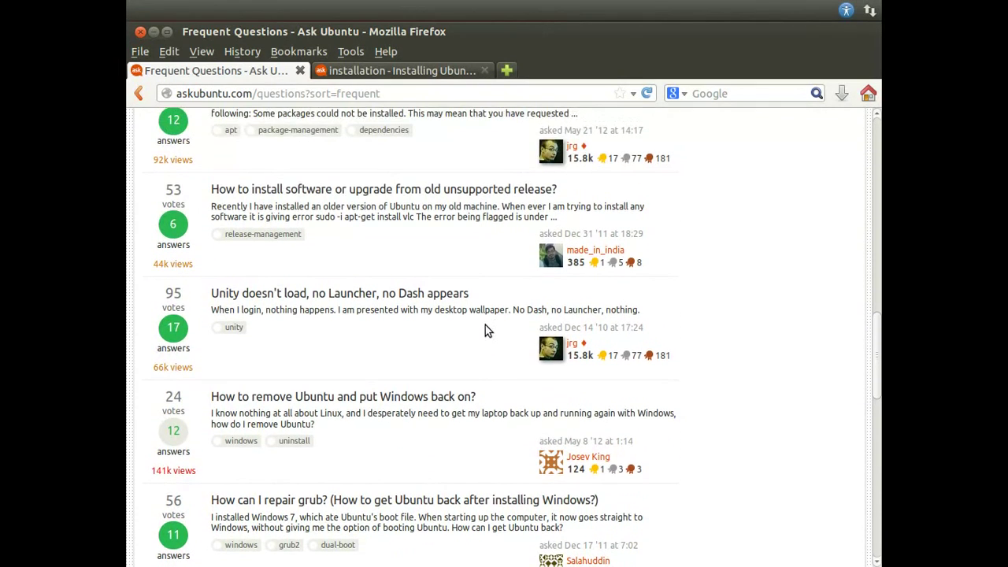
scroll(485, 325, down, 4)
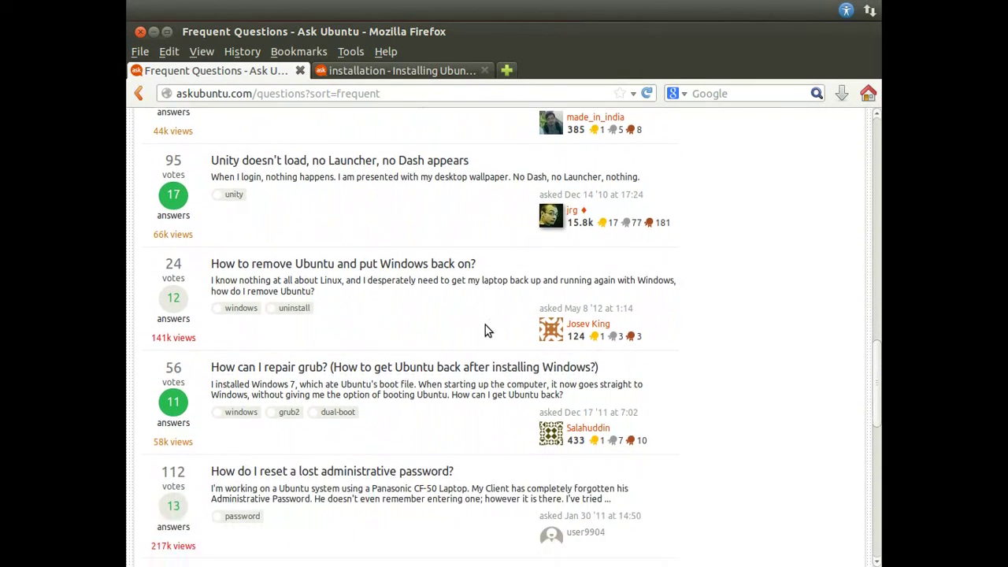
scroll(486, 325, up, 1)
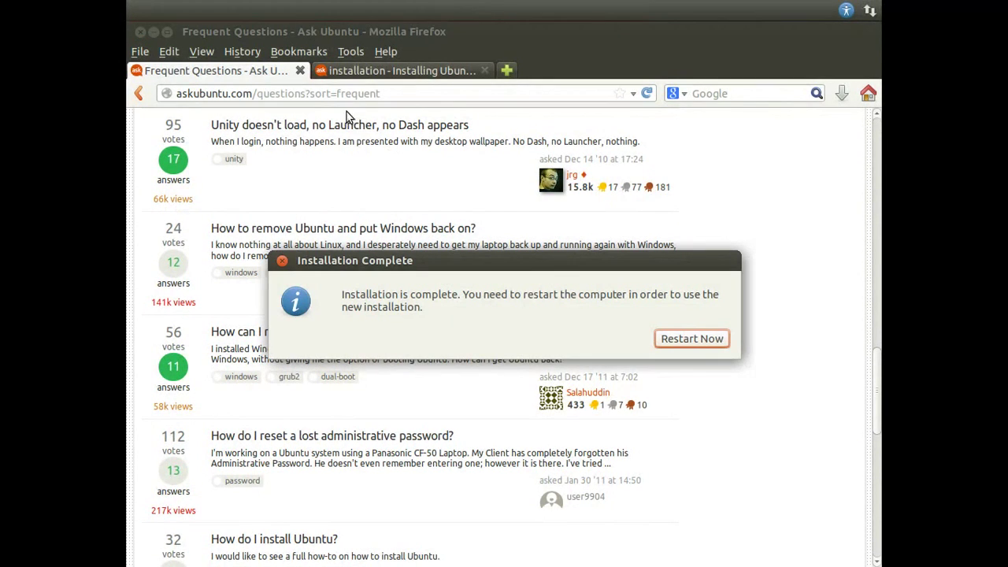
Step: Close the Frequent questions tab, move the Installation Complete notice higher, and scroll the page
click(300, 71)
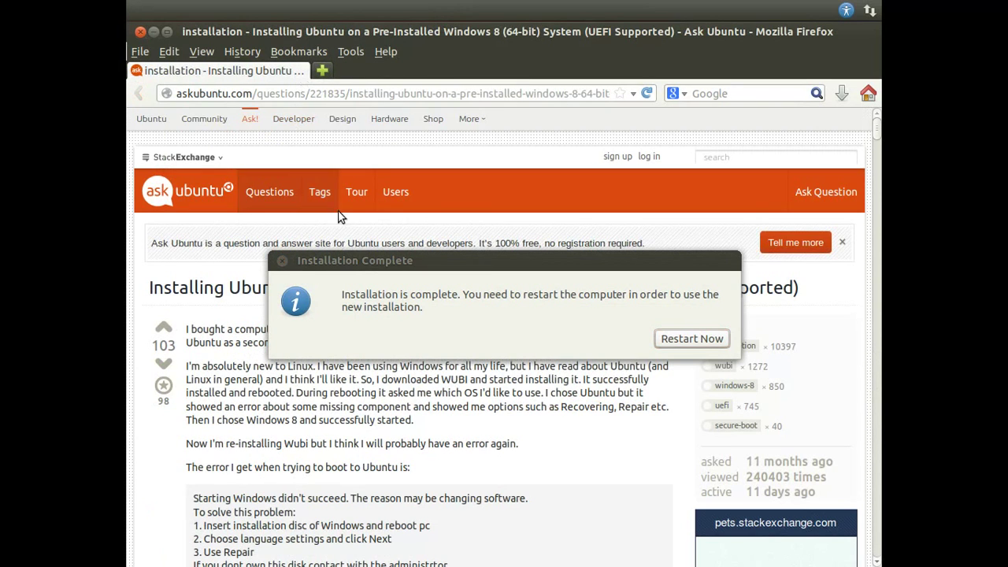
drag(356, 269, 359, 134)
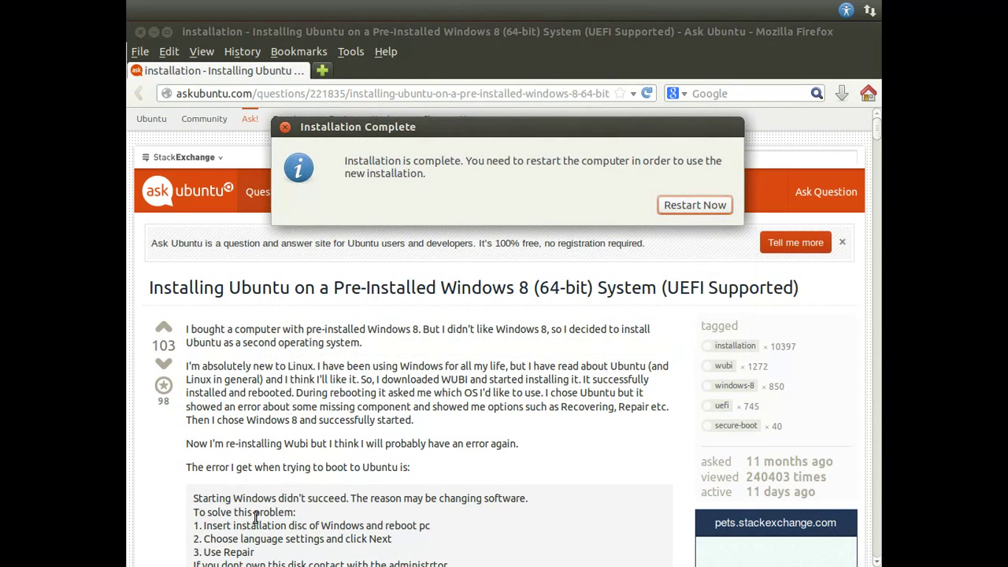
scroll(260, 556, down, 10)
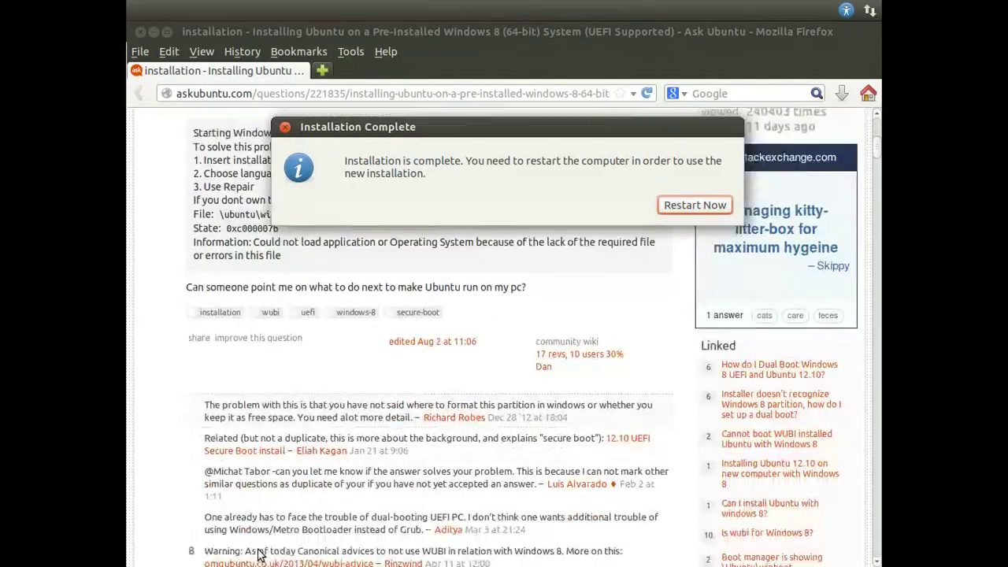
scroll(465, 230, down, 6)
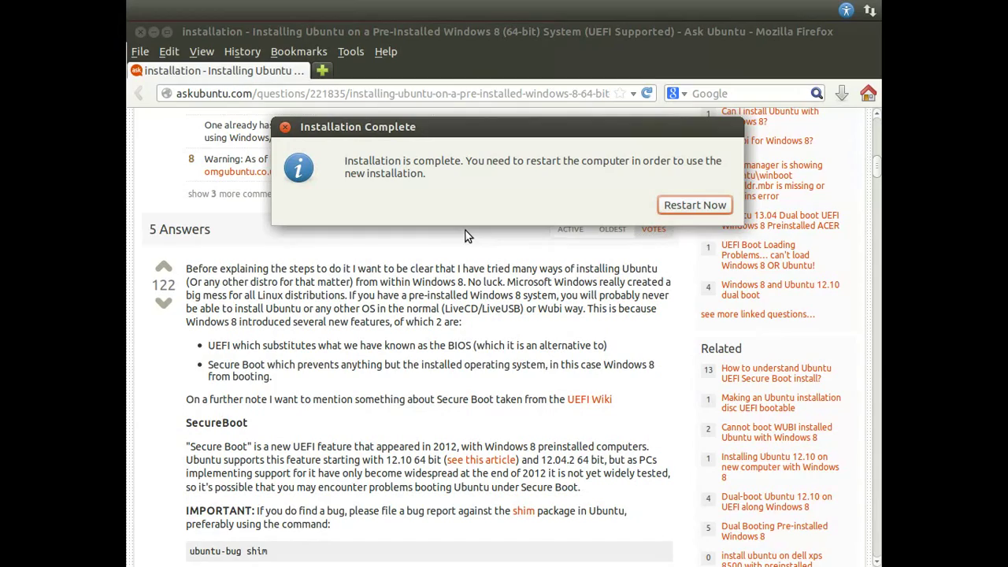
scroll(465, 234, down, 3)
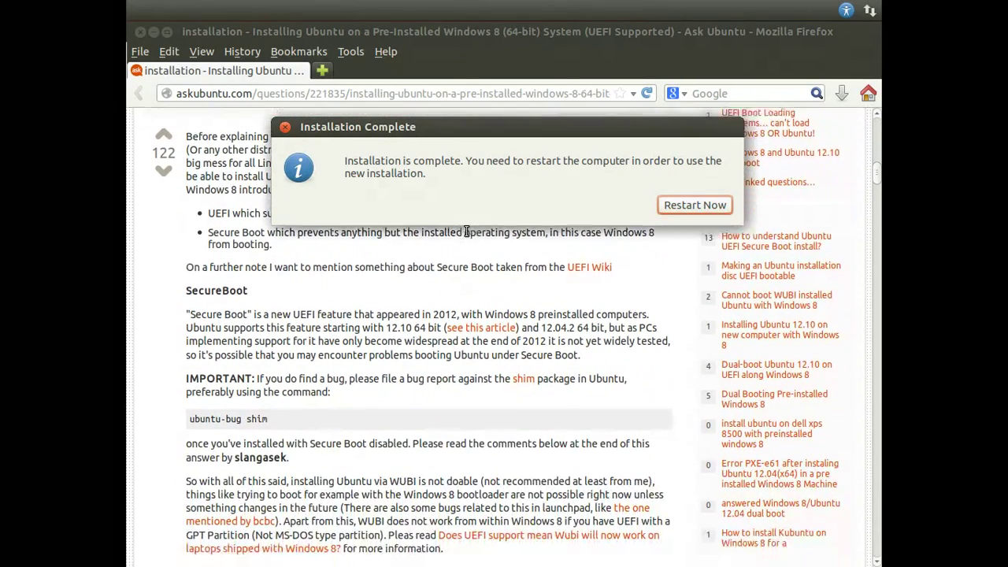
scroll(467, 231, down, 1)
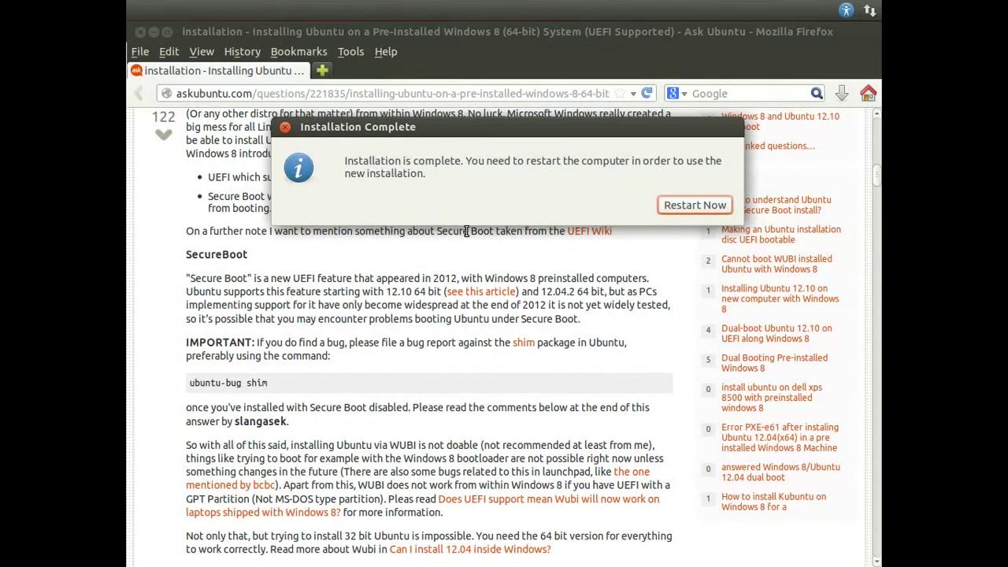
scroll(466, 232, down, 1)
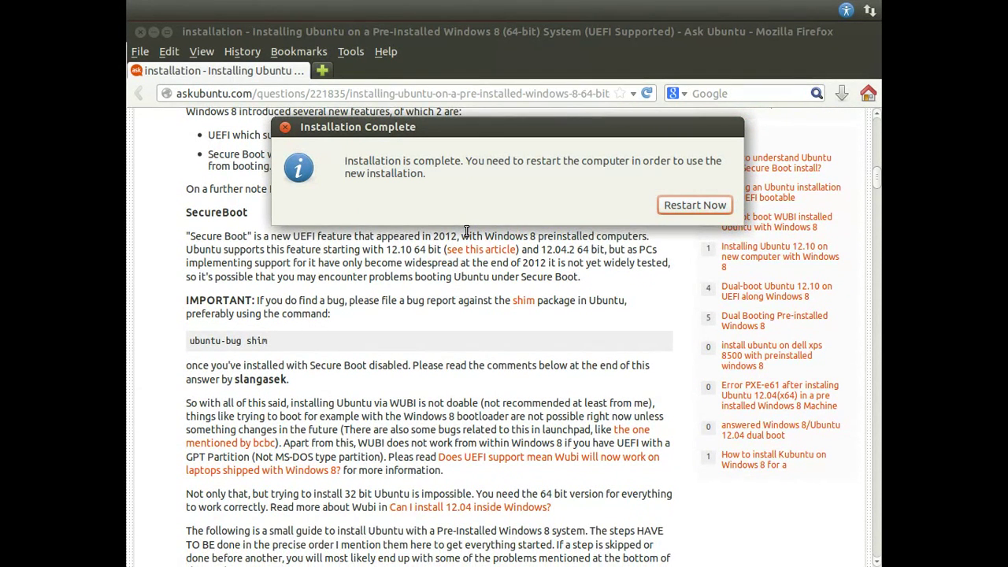
scroll(466, 231, down, 4)
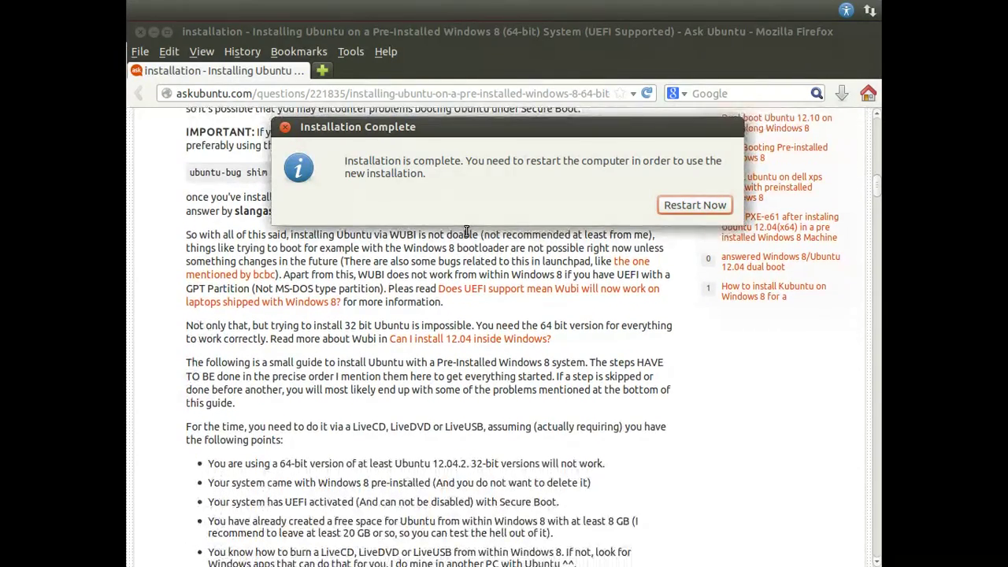
scroll(467, 232, down, 4)
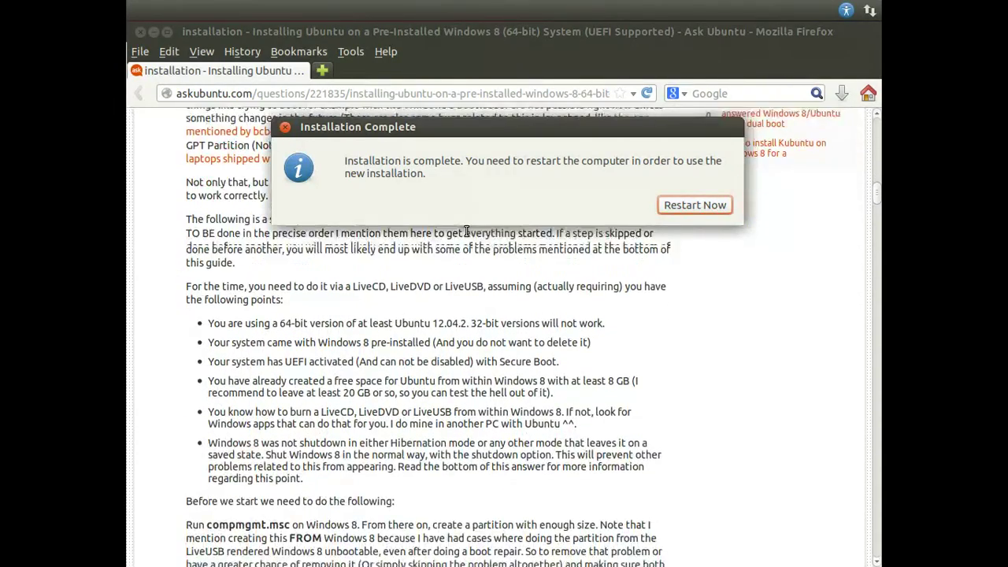
scroll(465, 235, down, 12)
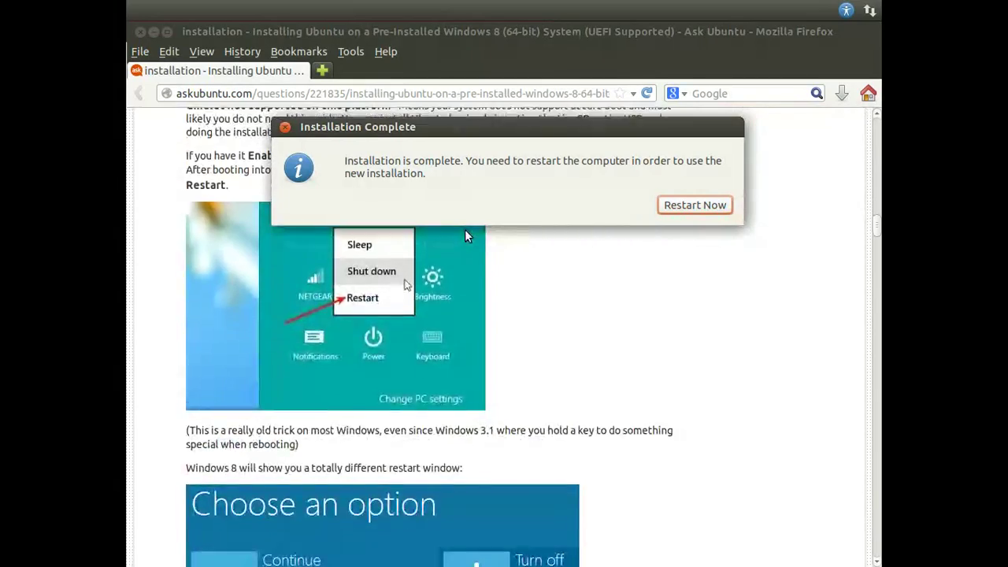
scroll(465, 235, down, 2)
scroll(465, 236, down, 12)
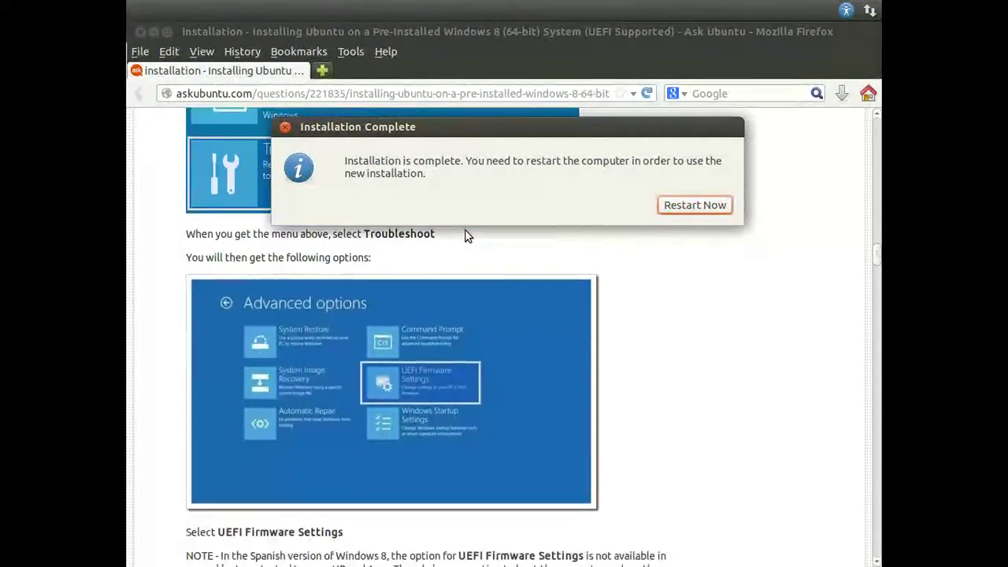
scroll(465, 236, down, 6)
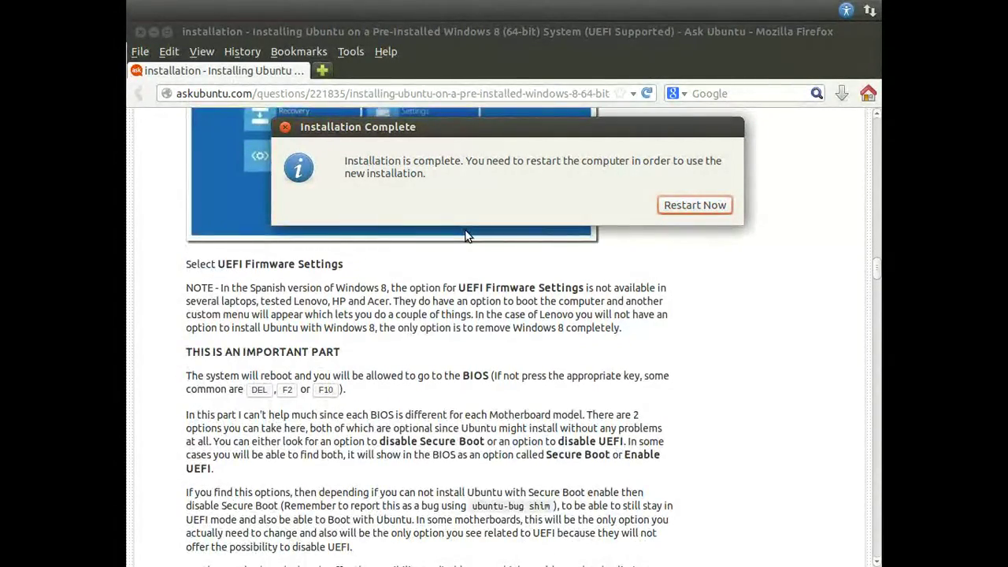
scroll(465, 231, down, 15)
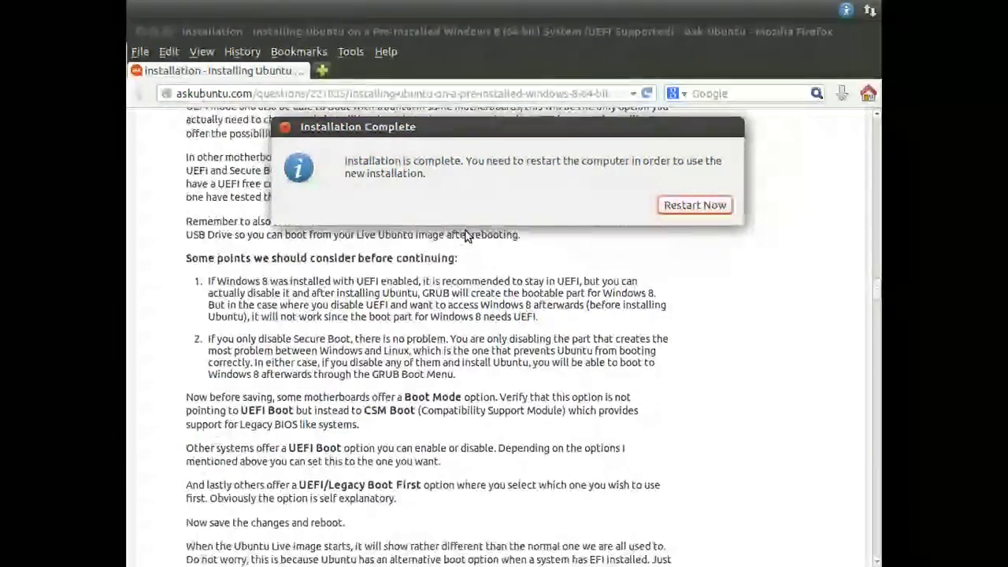
scroll(467, 230, down, 12)
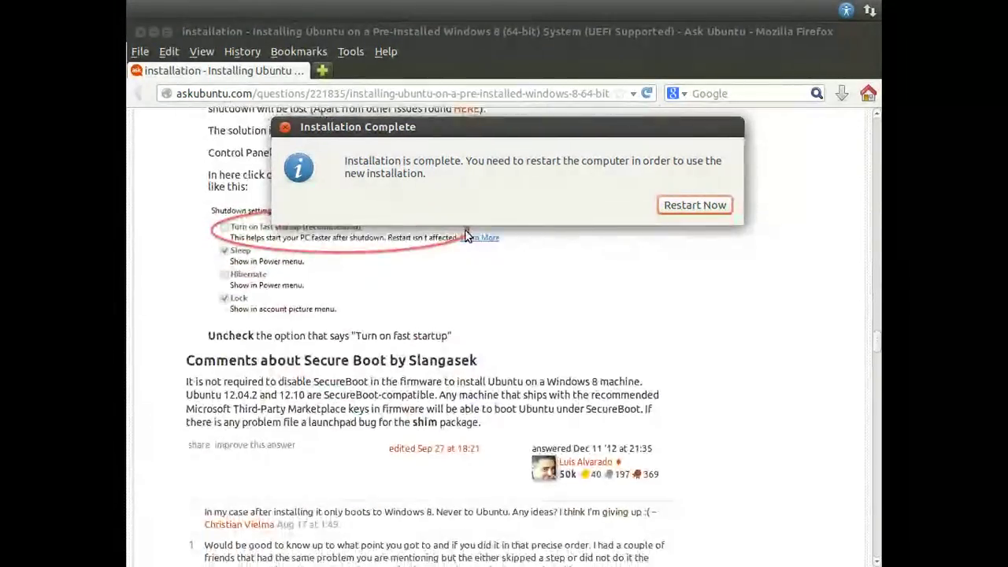
Step: Choose Restart Now to boot the new installation and close the Ask Ubuntu browser window
scroll(465, 235, up, 1)
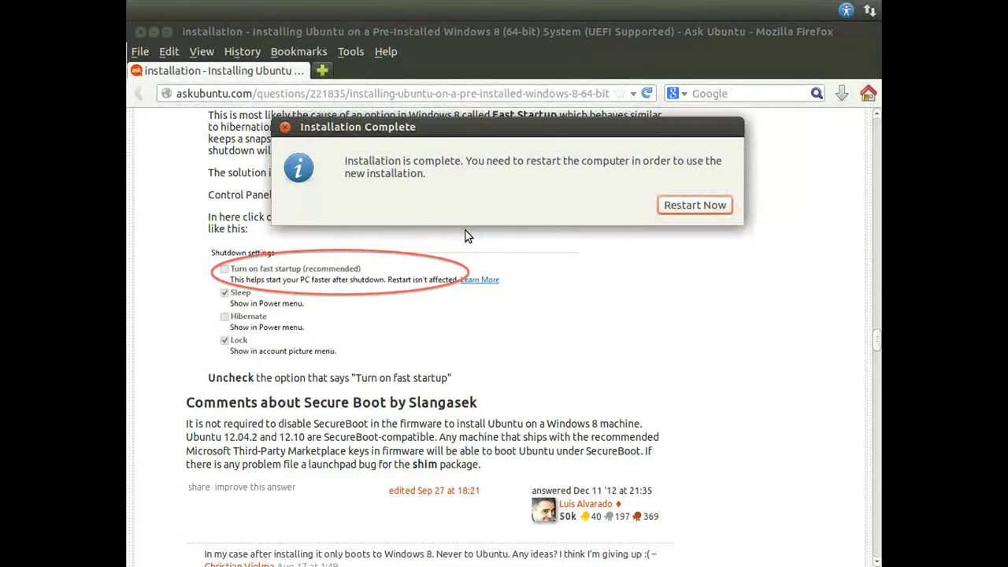
scroll(465, 235, up, 1)
scroll(465, 236, up, 3)
scroll(465, 235, down, 14)
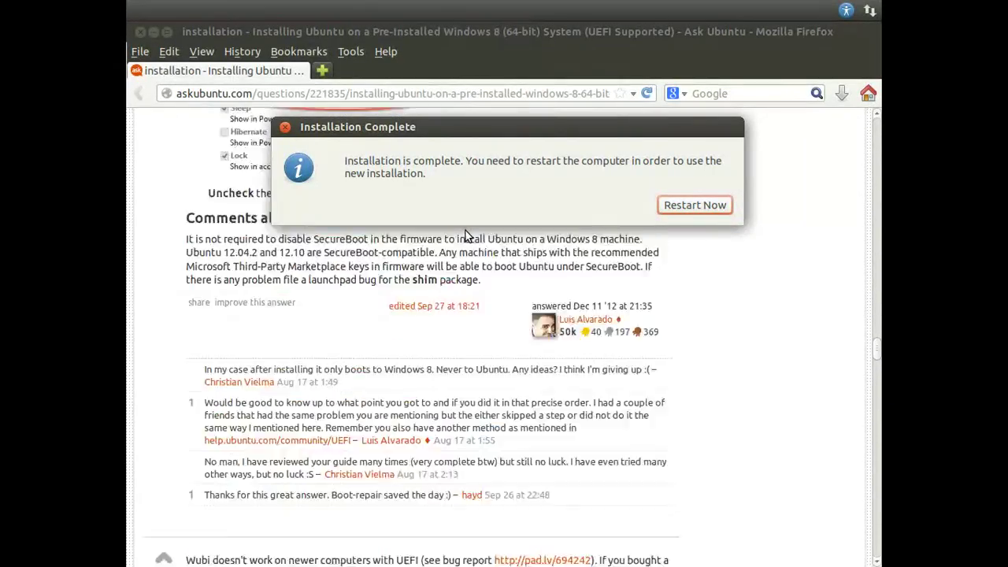
scroll(465, 236, down, 10)
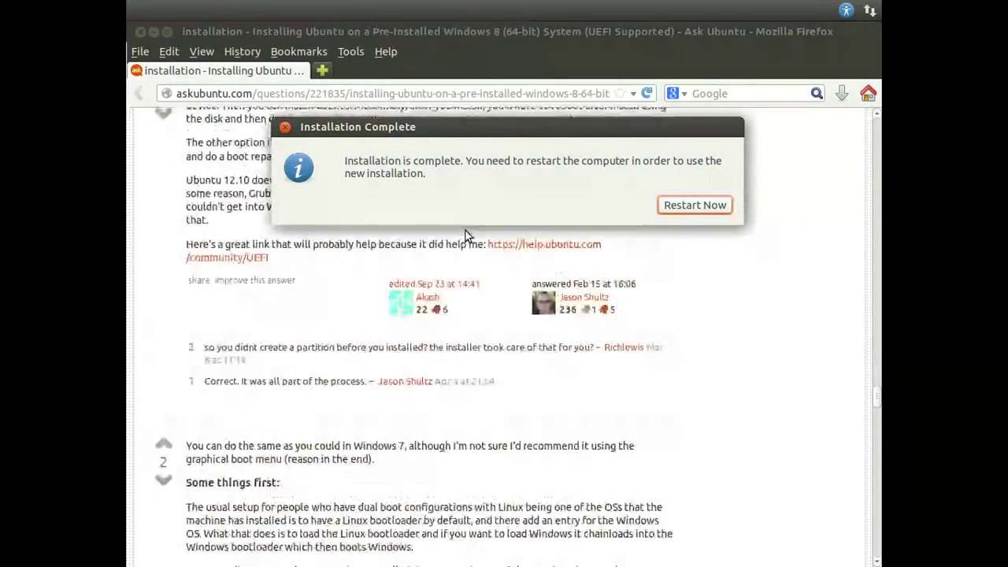
click(721, 206)
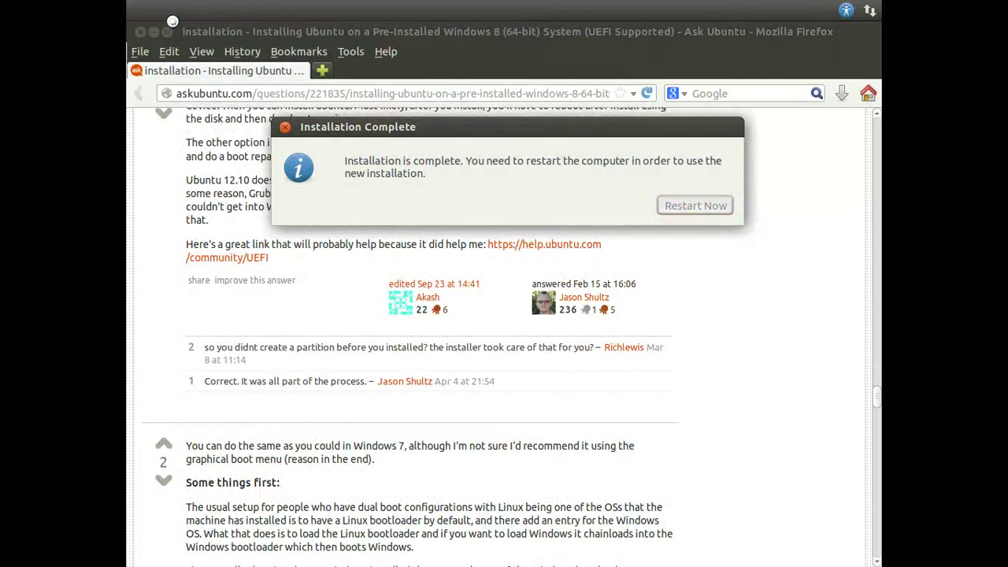
click(142, 32)
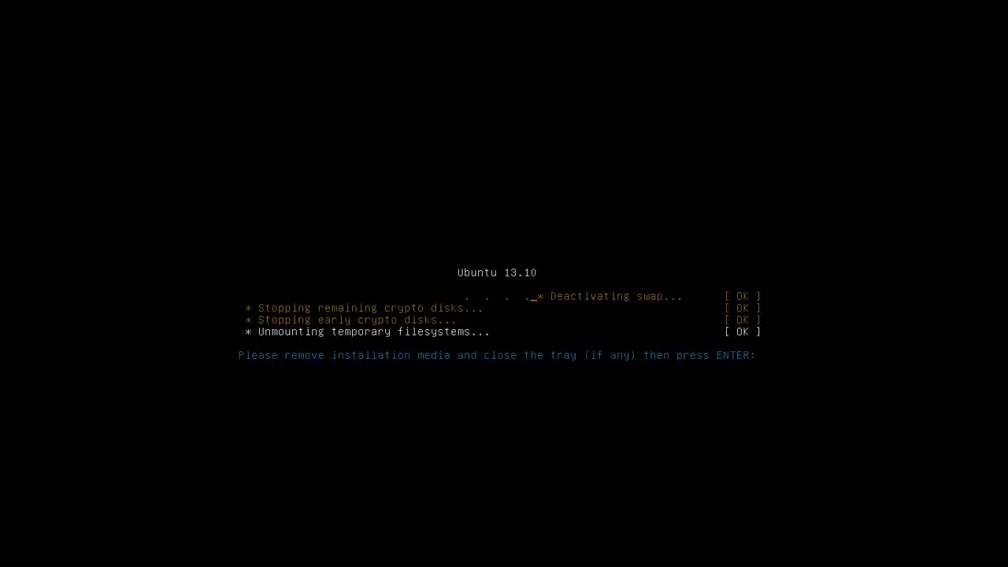
Step: Confirm the installation media is removed so the VM reboots into Ubuntu 13.10
key(Return)
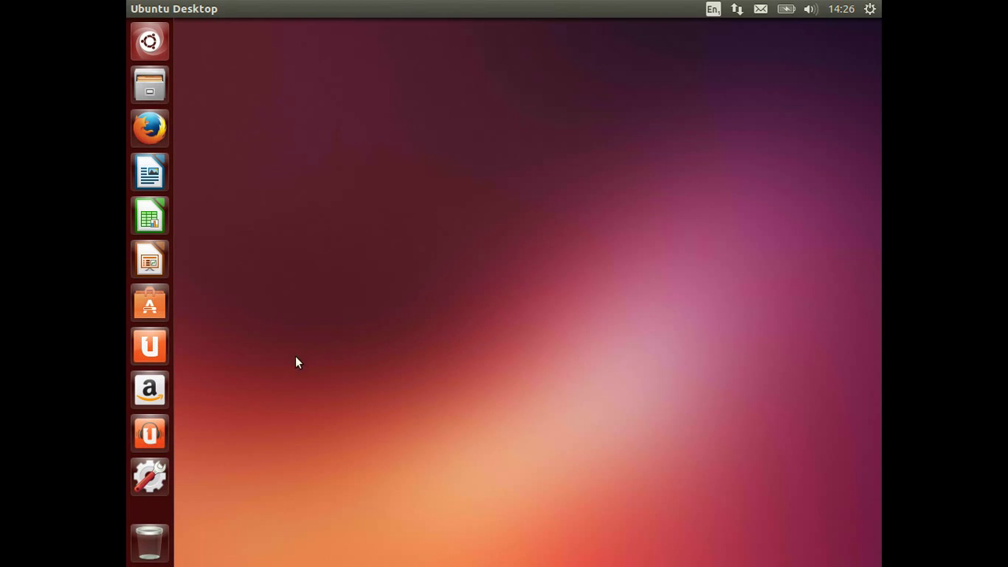
Step: Unlock Amazon, Ubuntu One Music, Ubuntu One, Software Center and LibreOffice Impress from the launcher
right_click(156, 396)
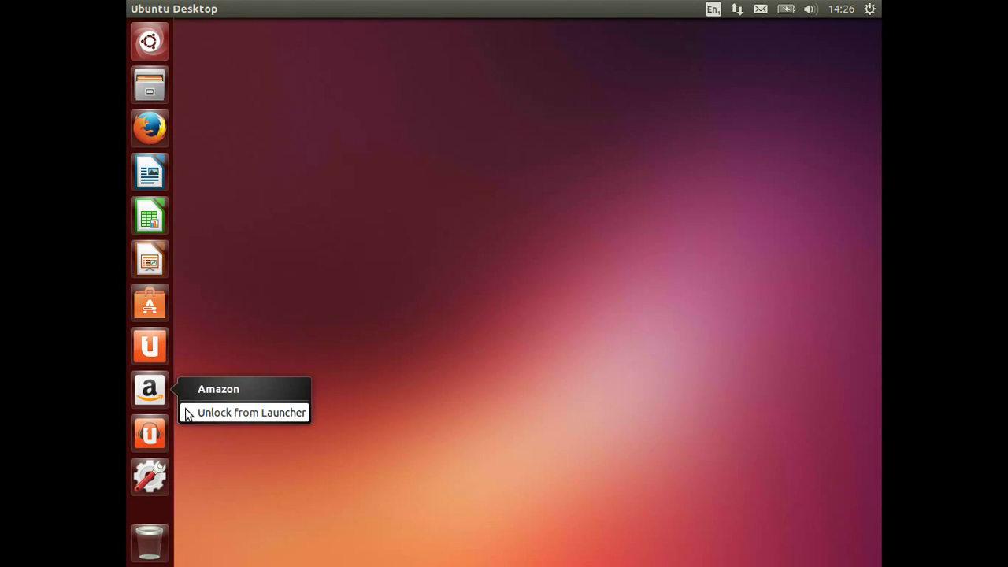
click(189, 412)
right_click(160, 391)
click(203, 412)
right_click(167, 356)
click(189, 367)
right_click(164, 312)
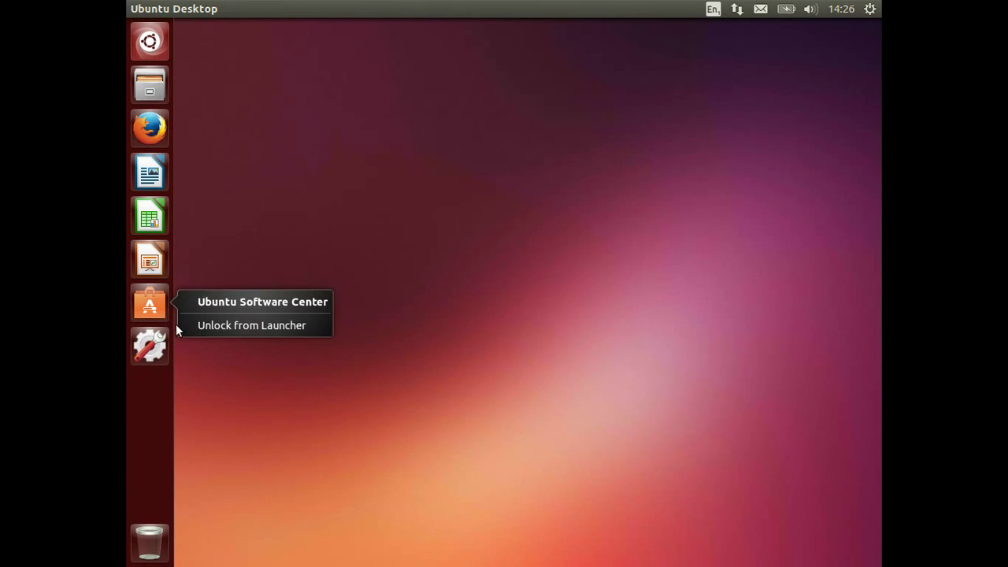
click(187, 326)
right_click(144, 252)
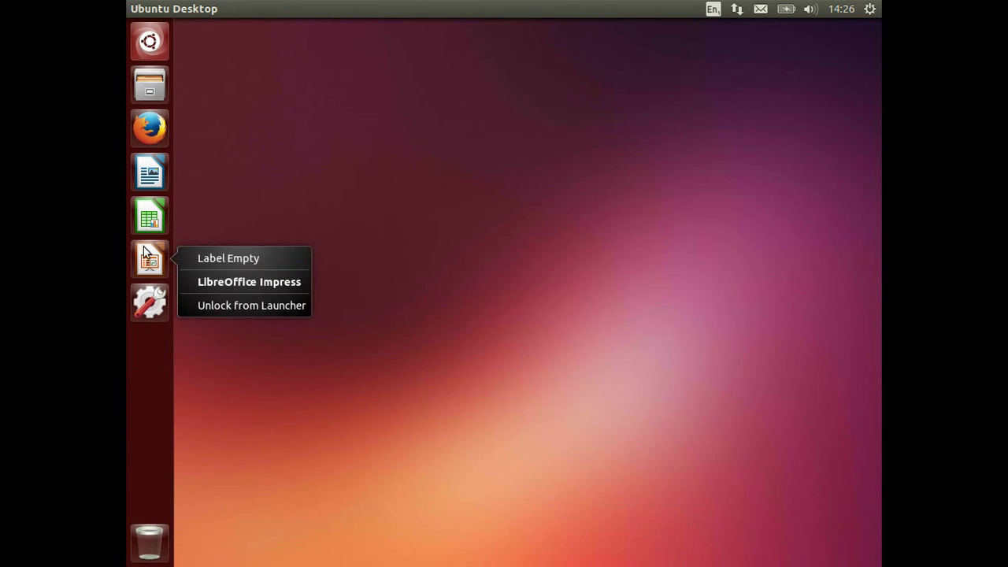
click(194, 305)
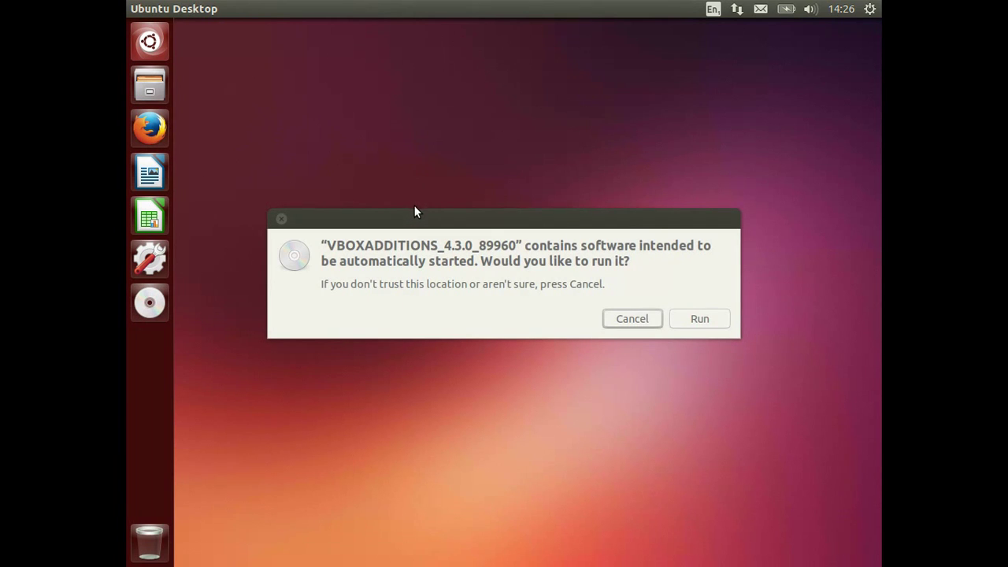
Step: Run the VBOXADDITIONS disc's autorun software and submit the administrator password
click(691, 320)
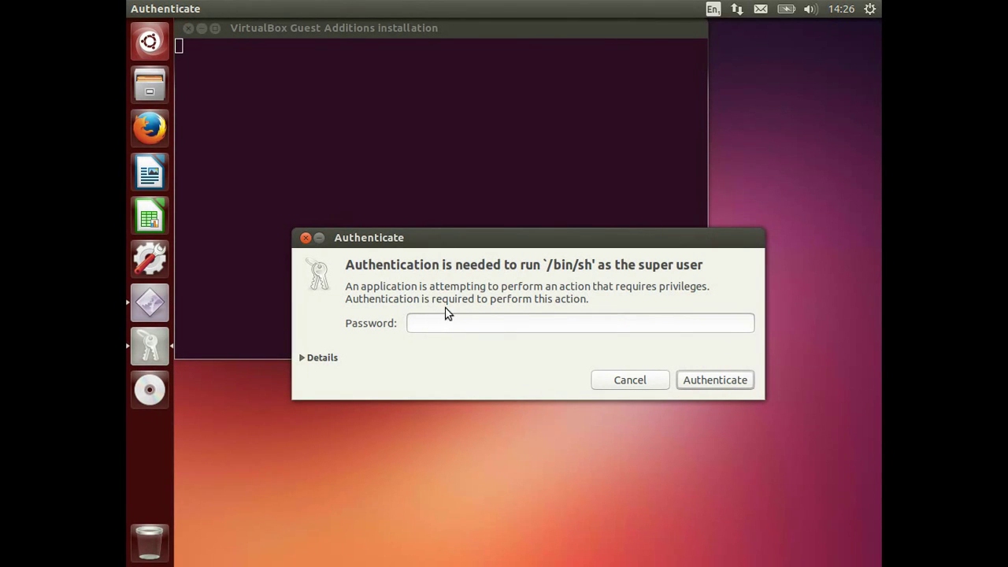
drag(460, 238, 459, 237)
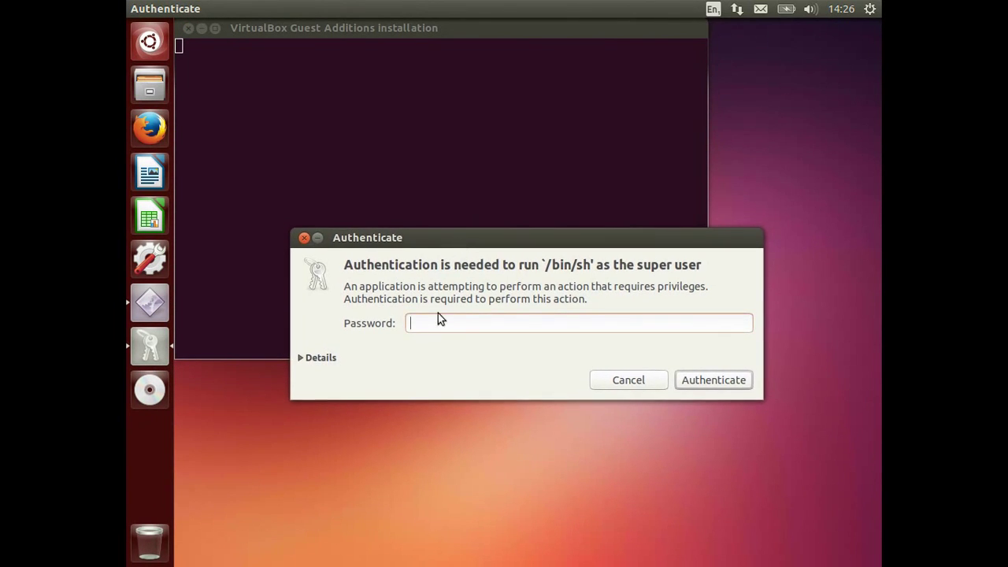
text(*********)
click(694, 382)
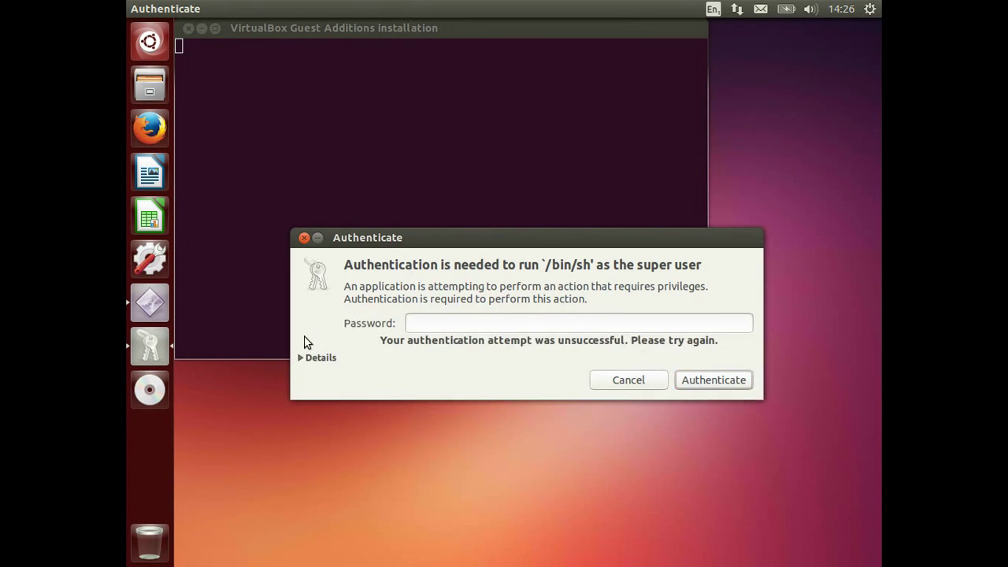
Step: Re-enter the administrator password in the Authenticate dialog to start the Guest Additions installer
click(454, 327)
drag(462, 238, 448, 351)
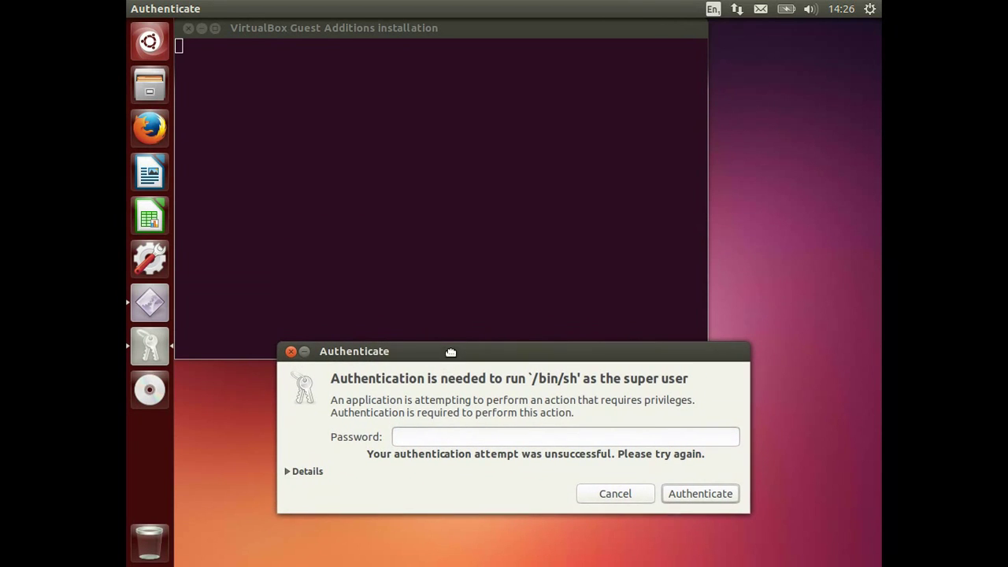
click(424, 438)
text(••••••••••)
click(700, 494)
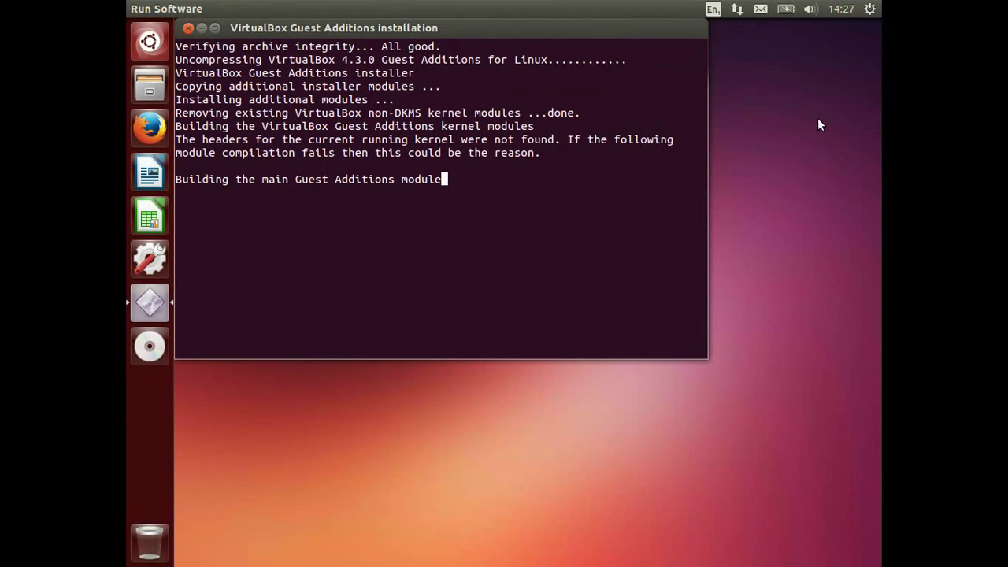
Step: Hide the top-bar input source indicator and remove English (US), keeping English (international AltGr dead keys)
click(714, 11)
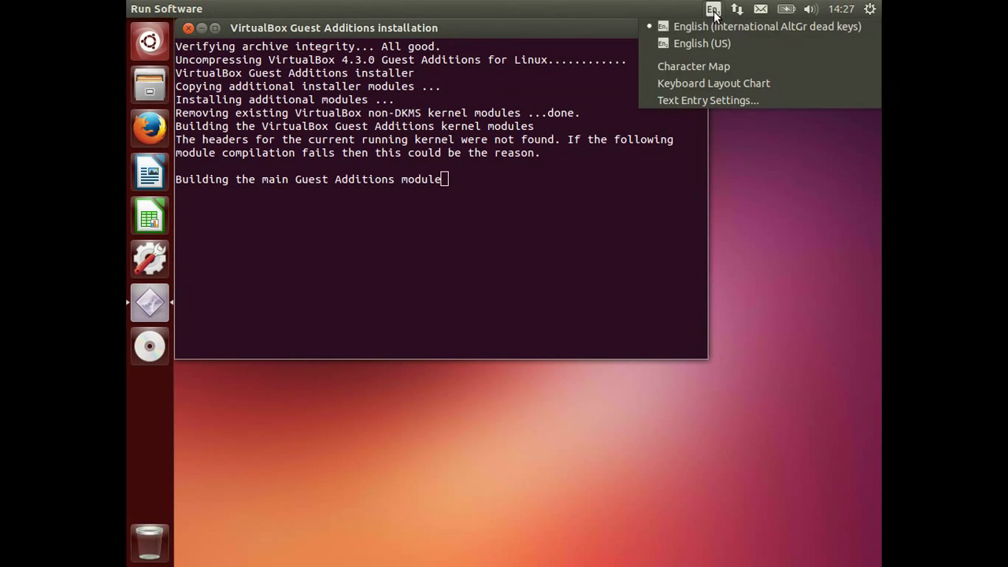
click(722, 99)
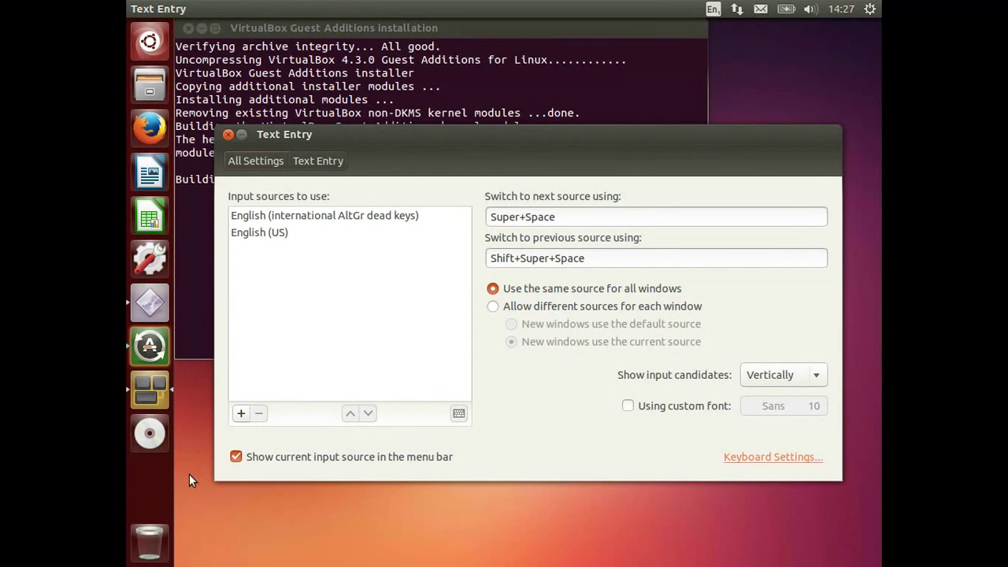
click(235, 457)
click(268, 236)
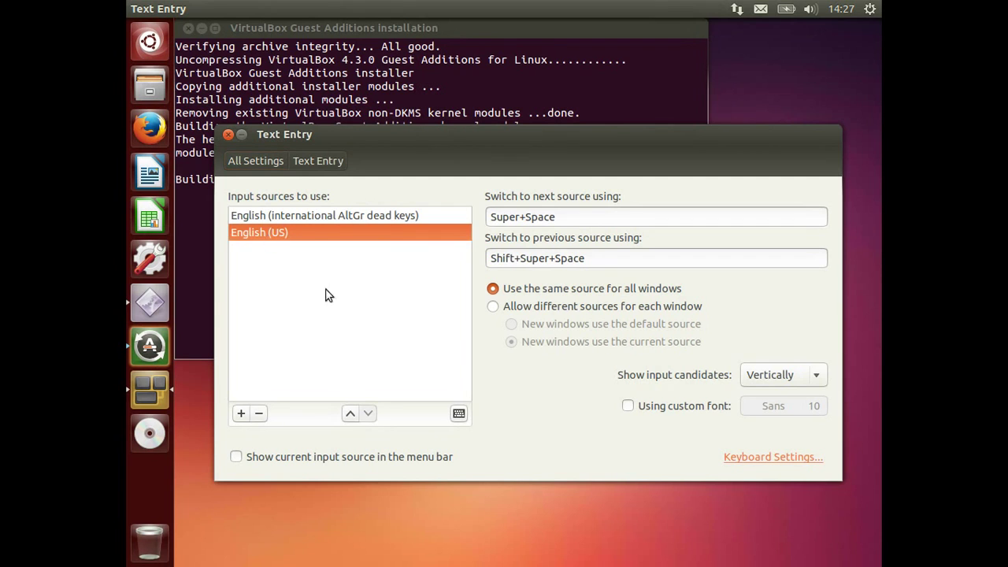
click(260, 415)
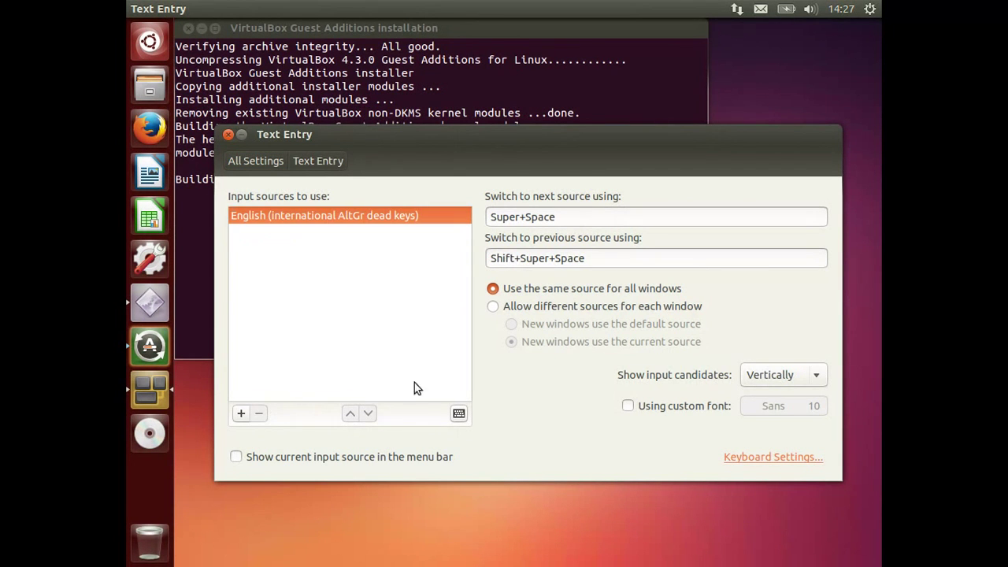